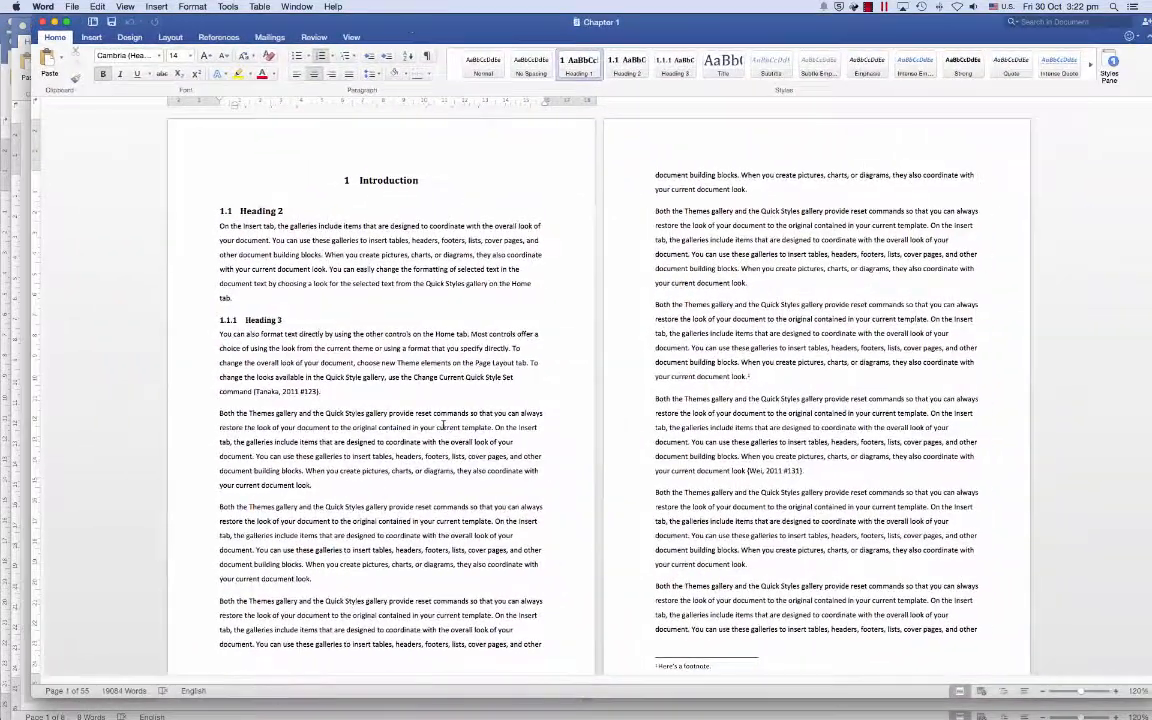
Look through the open Chapter 1, Chapter 2, Preliminary Section and Chapter 3 documents and their heading styles.
scroll(465, 415, down, 3)
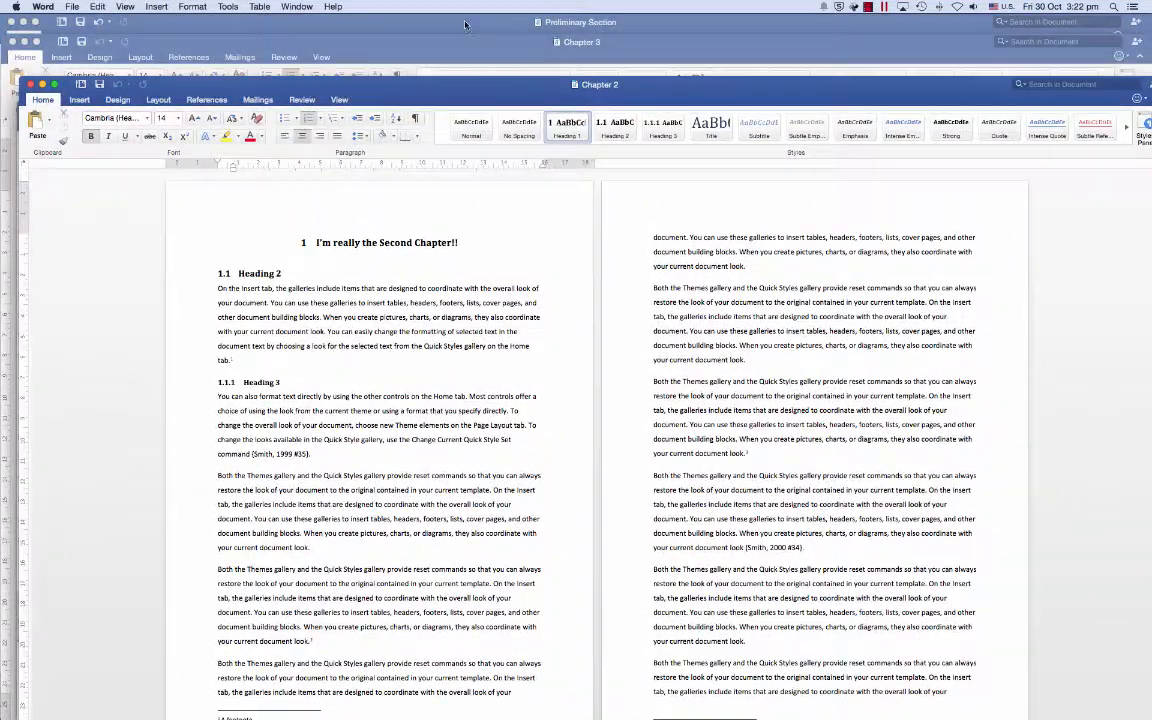
click(465, 24)
scroll(527, 345, down, 2)
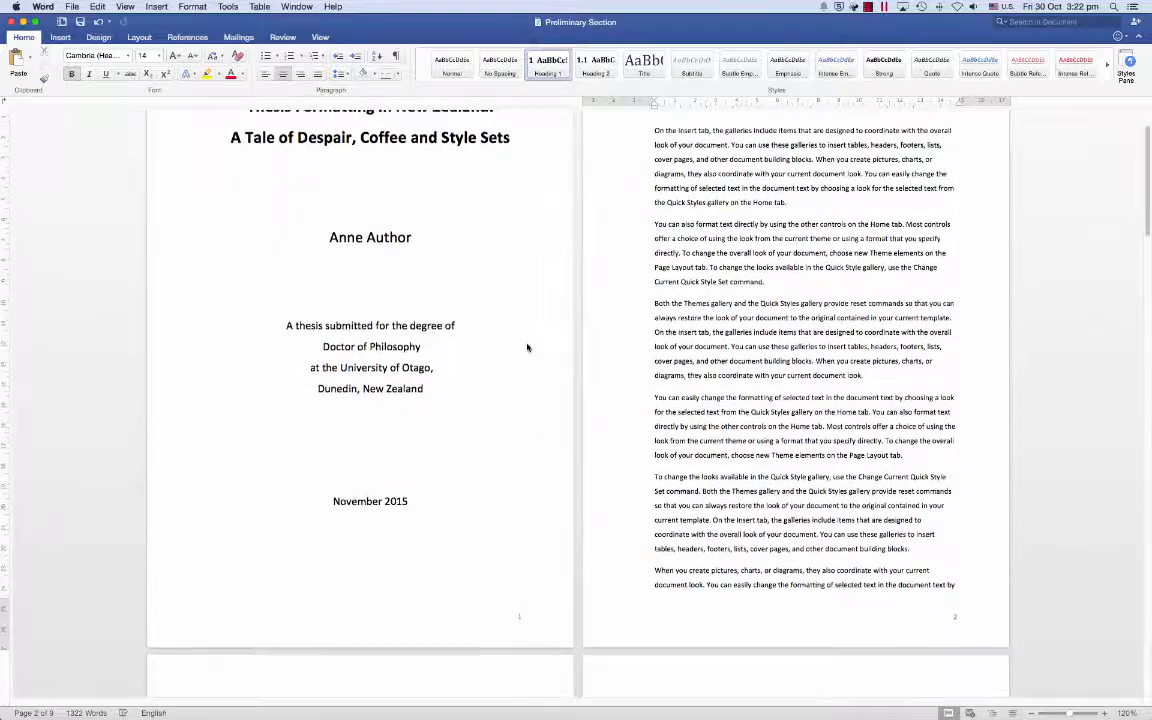
scroll(527, 347, down, 2)
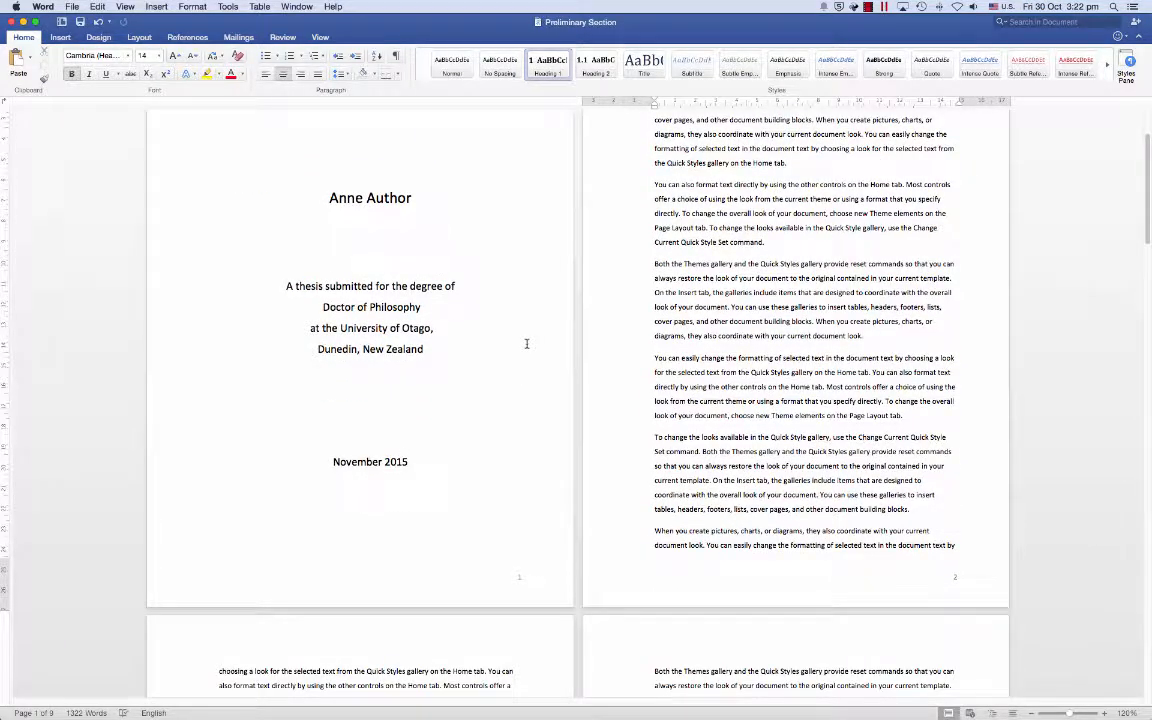
scroll(527, 344, up, 5)
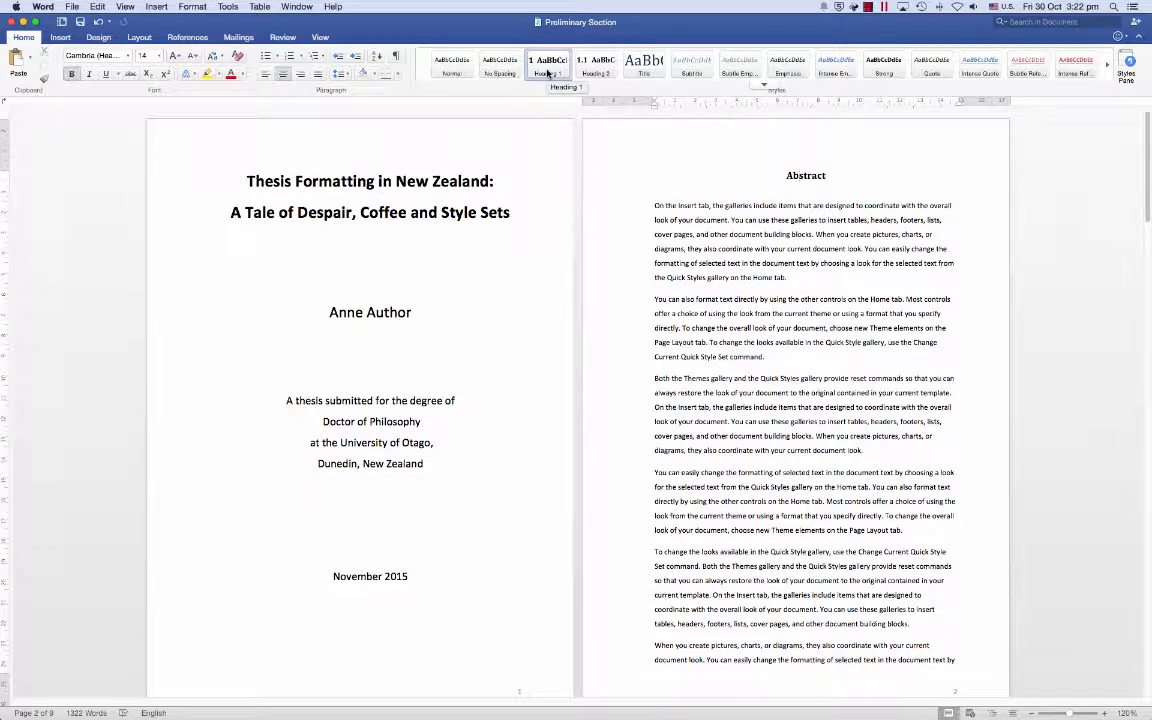
click(548, 73)
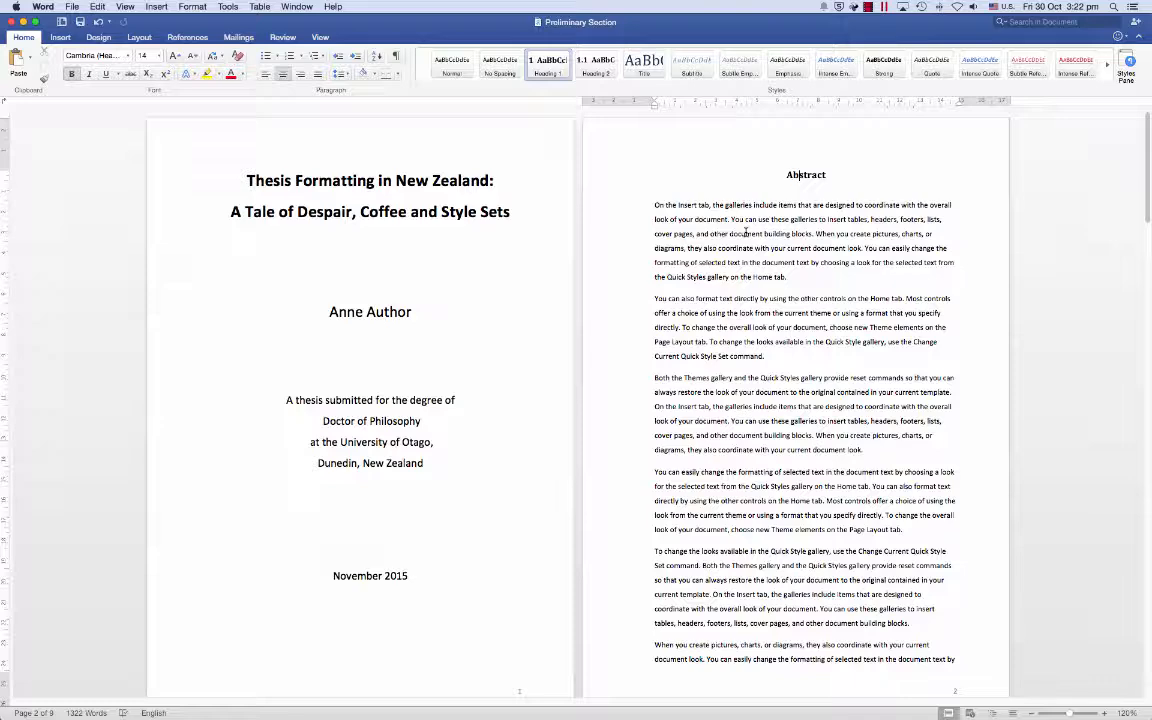
drag(503, 32, 531, 66)
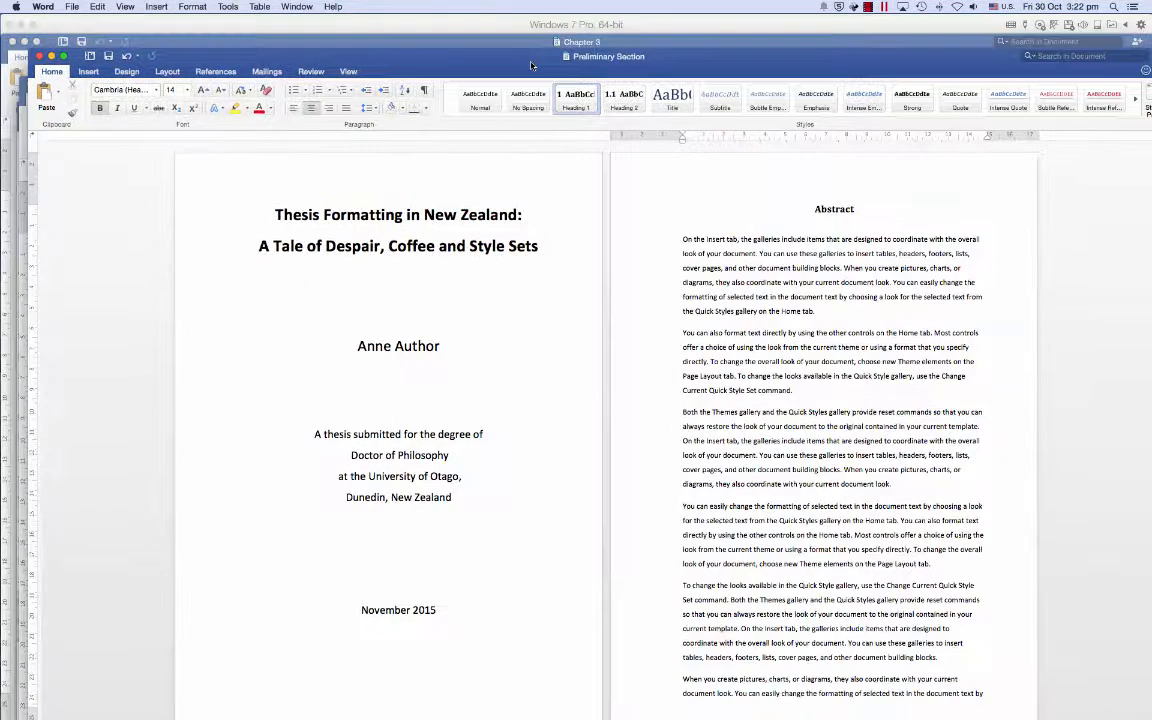
click(456, 42)
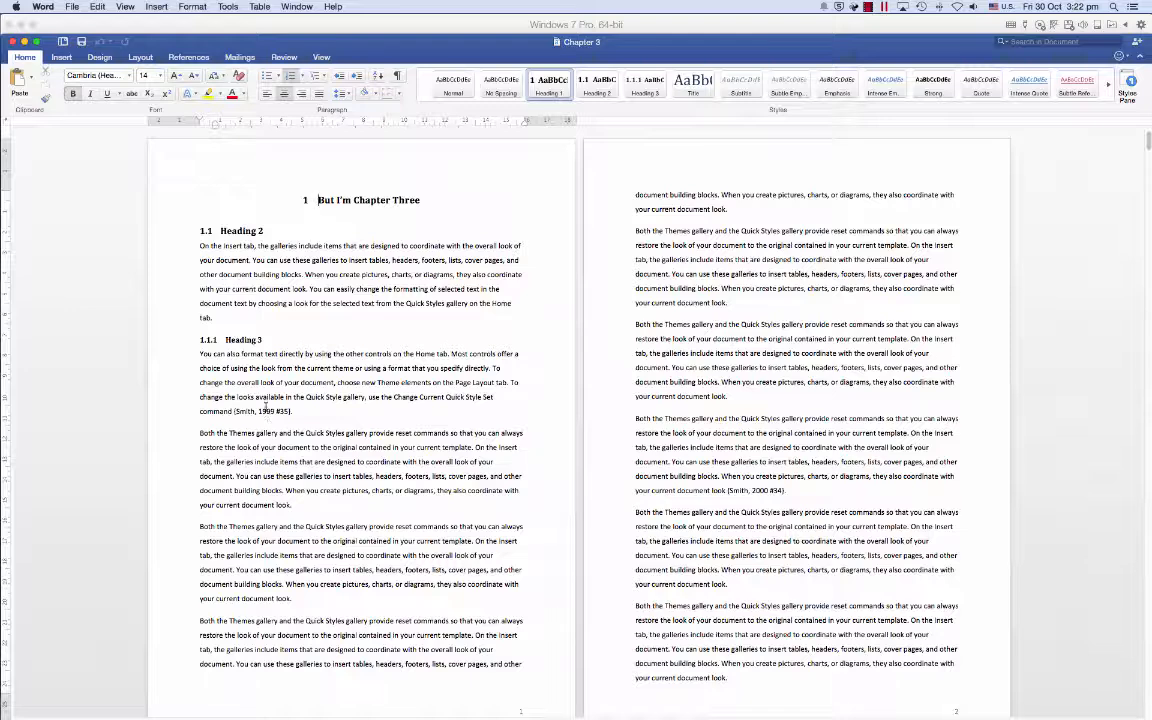
Return to the Preliminary Section document and save a copy of it as Final Thesis.
key(super+grave)
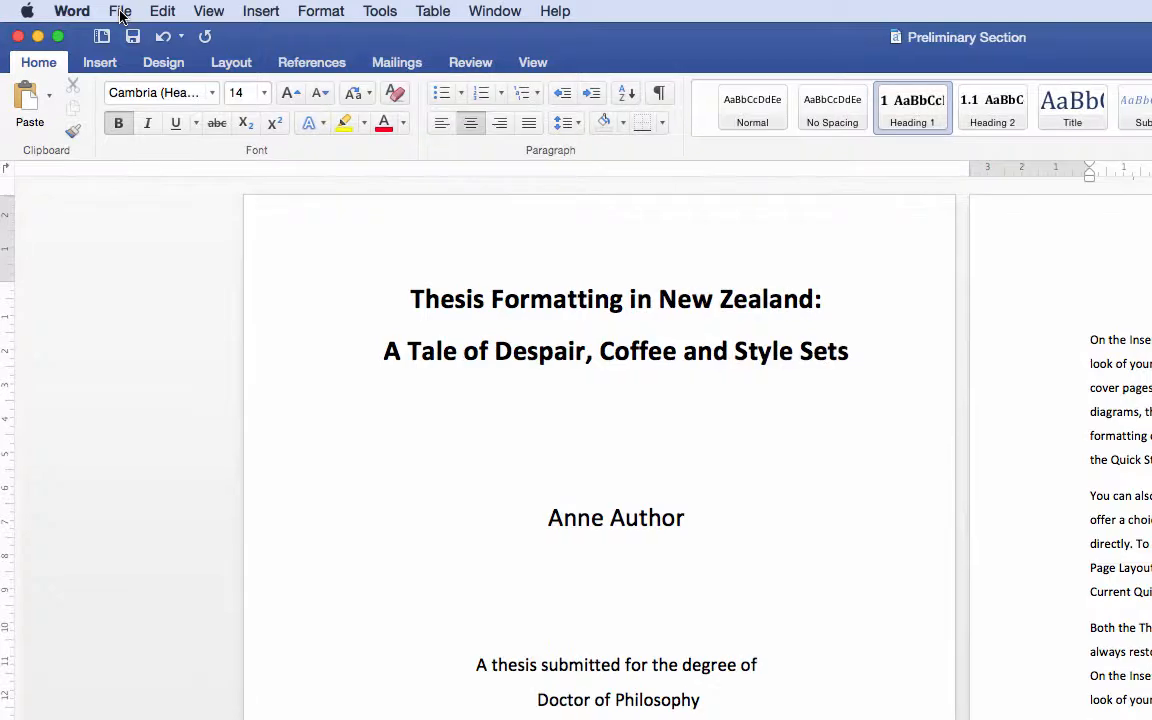
click(120, 12)
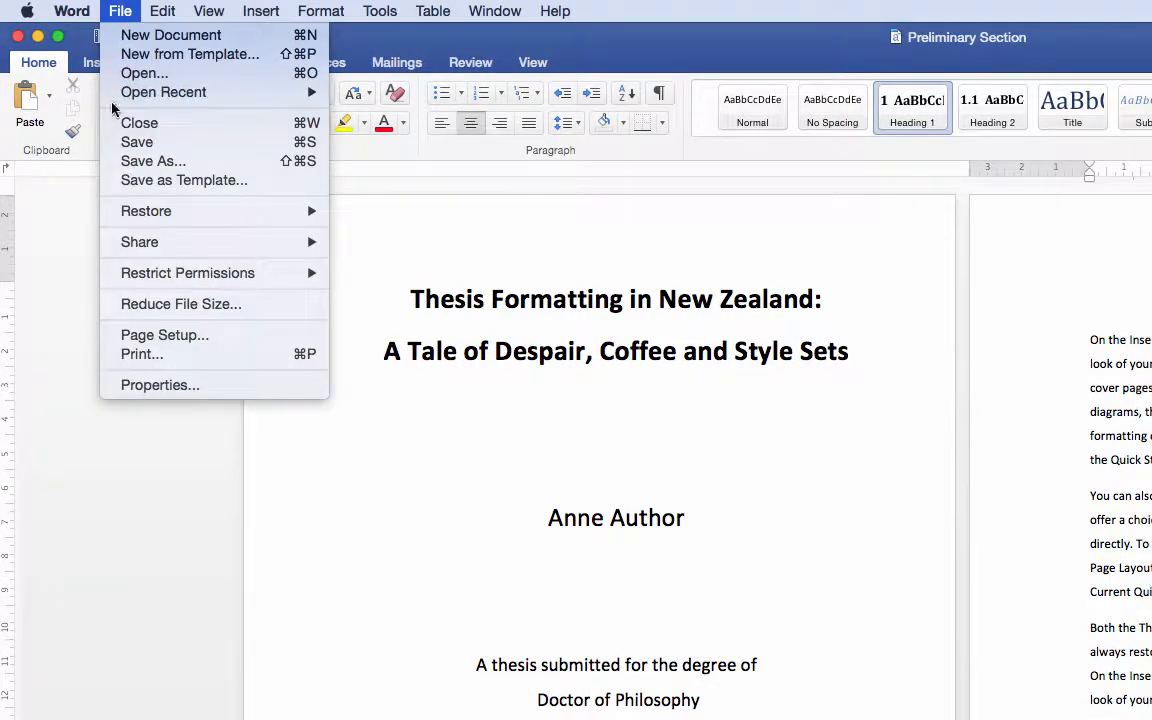
click(150, 161)
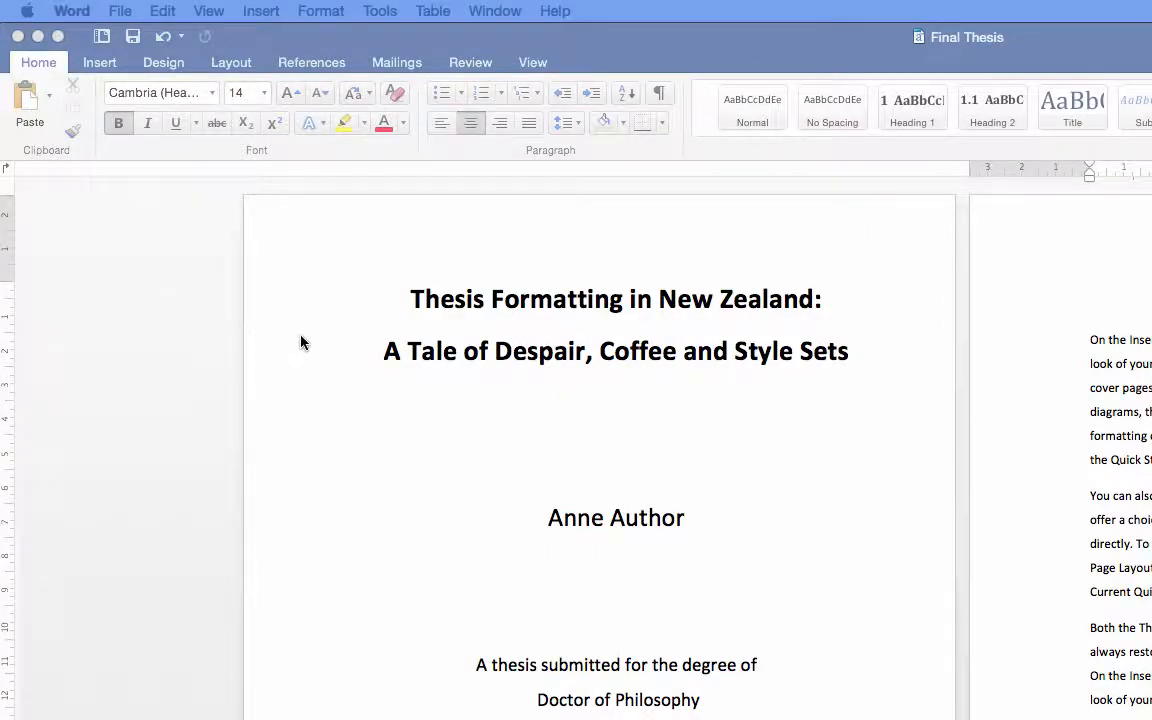
Show the Navigation Pane with the document's headings and go to the List of Abbreviations.
click(538, 65)
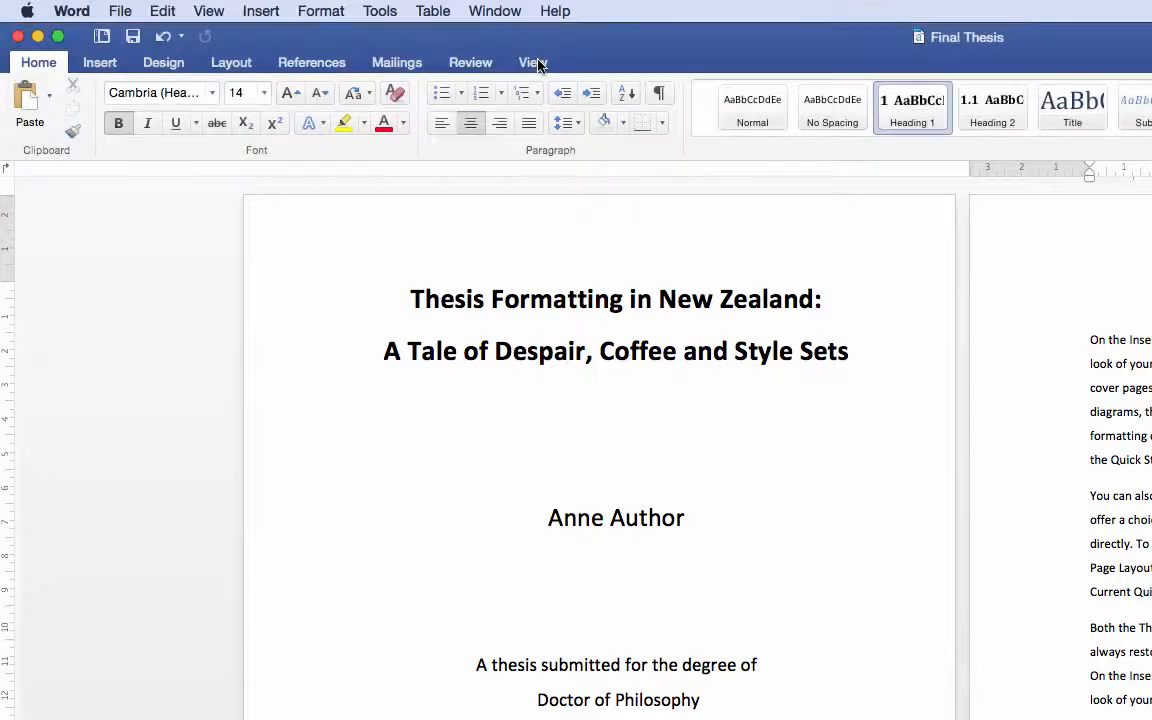
click(537, 63)
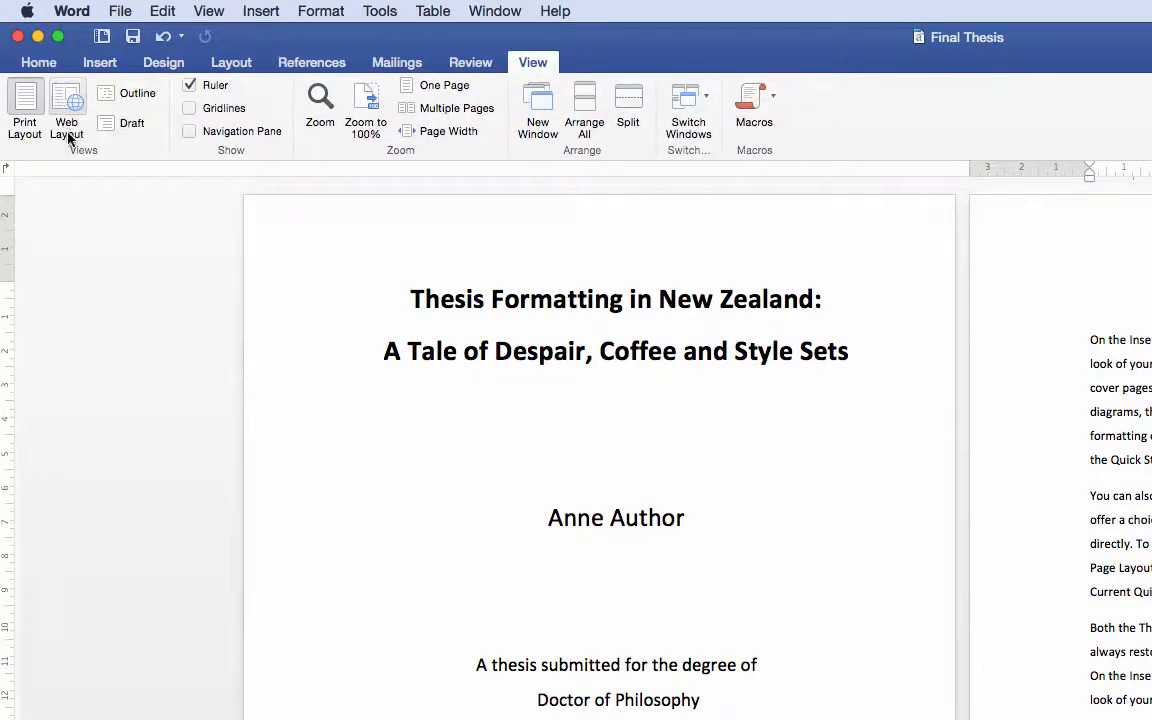
click(189, 131)
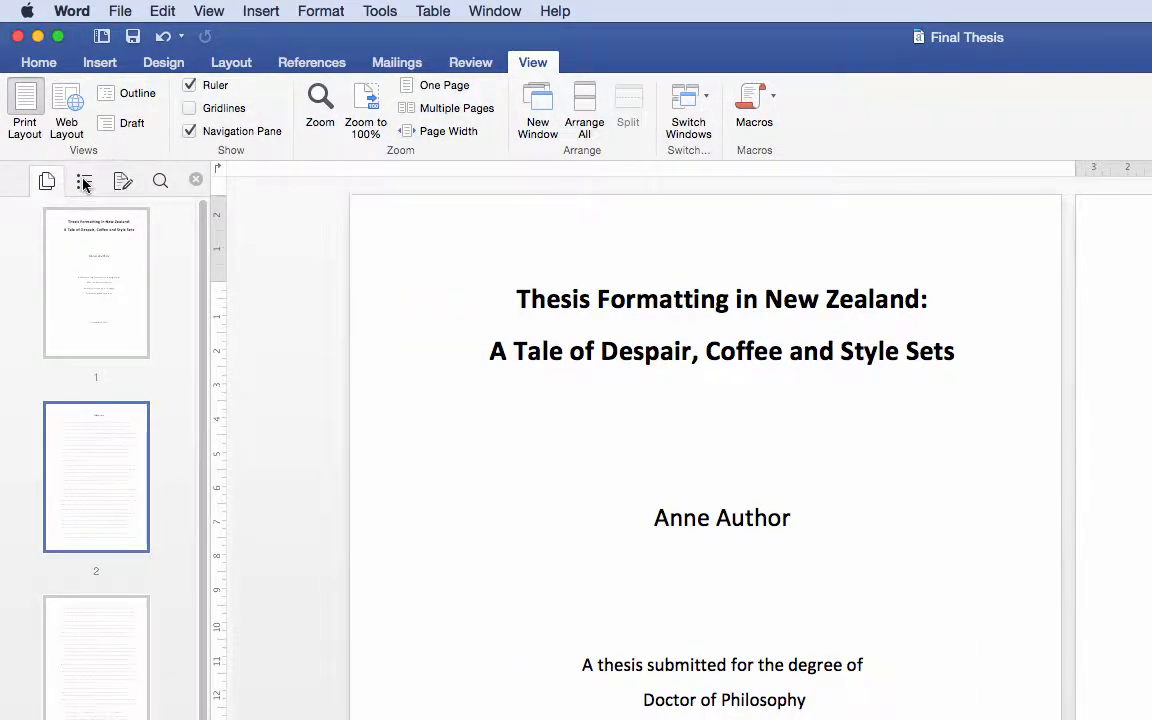
click(84, 181)
click(80, 284)
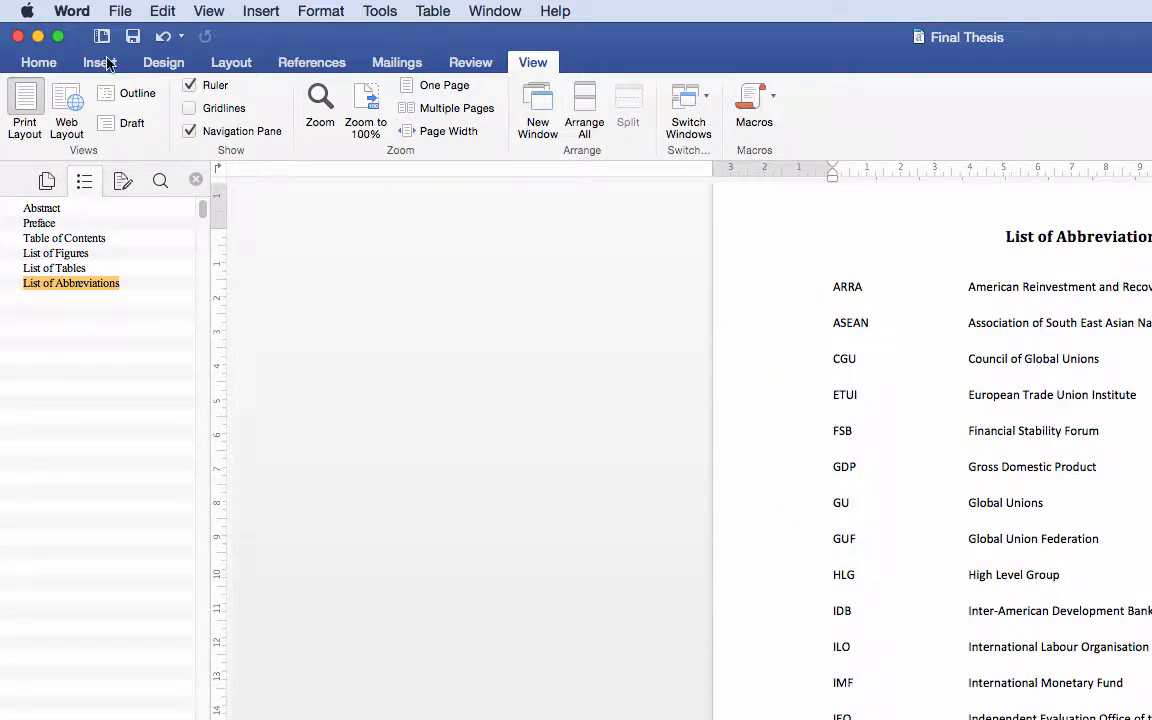
Display the nonprinting formatting marks and start a new paragraph after the UNESCO entry.
click(48, 62)
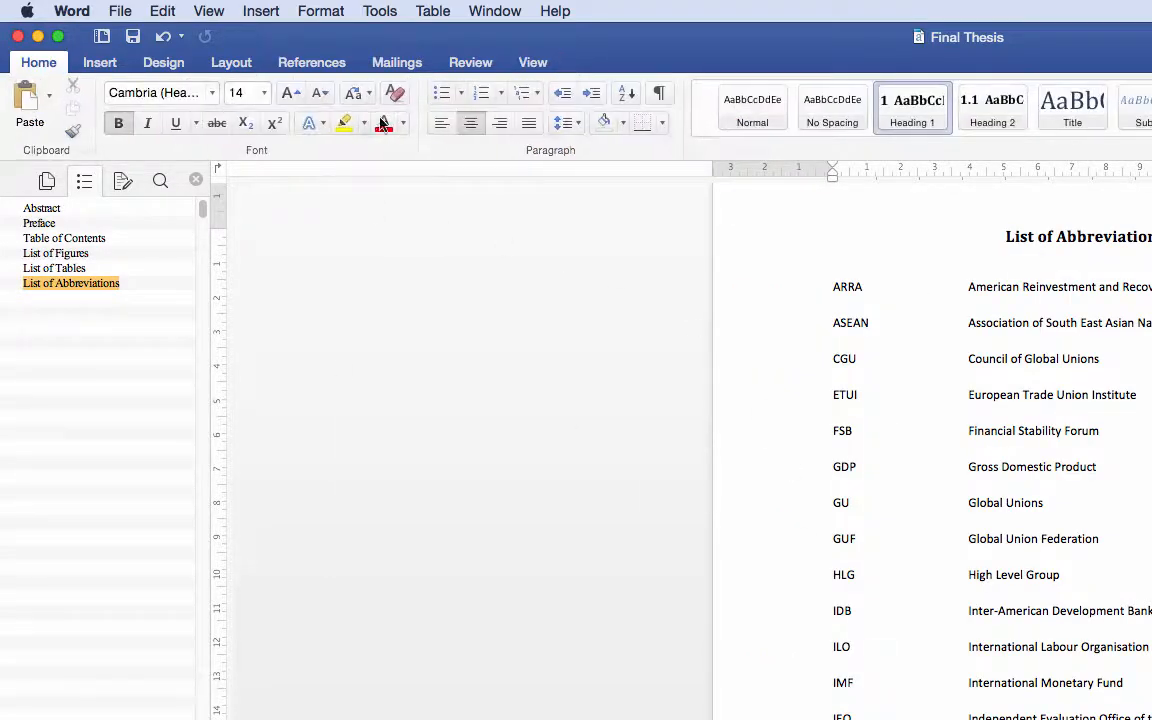
click(661, 93)
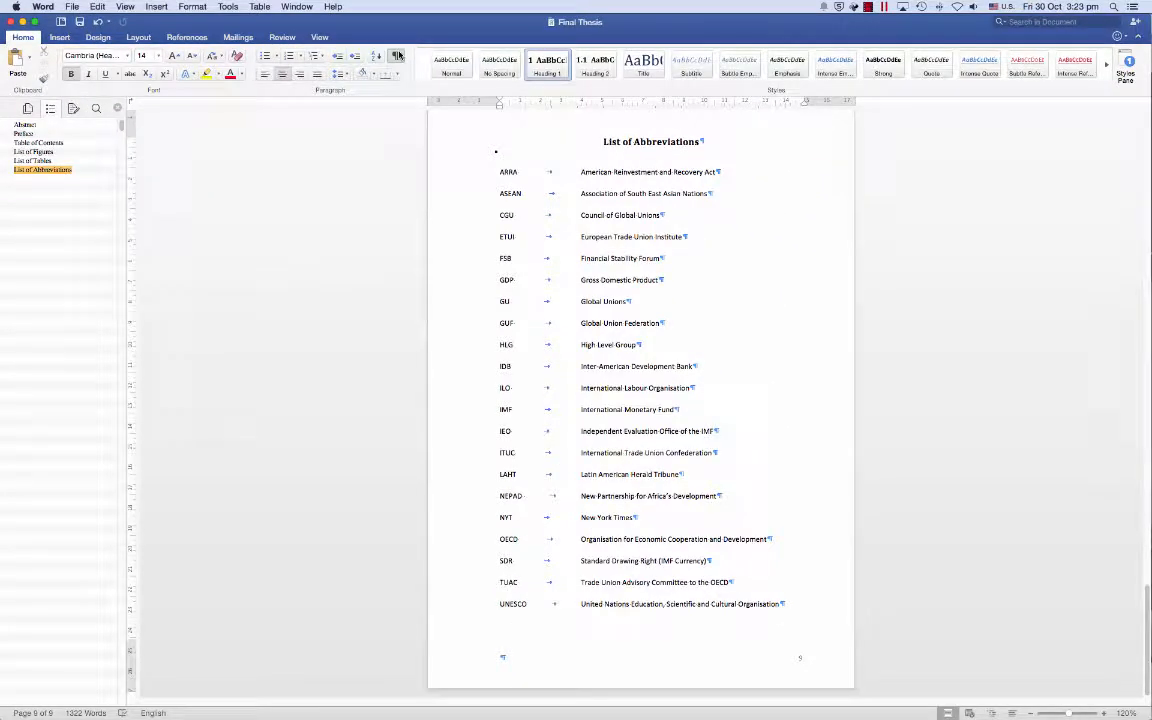
click(800, 612)
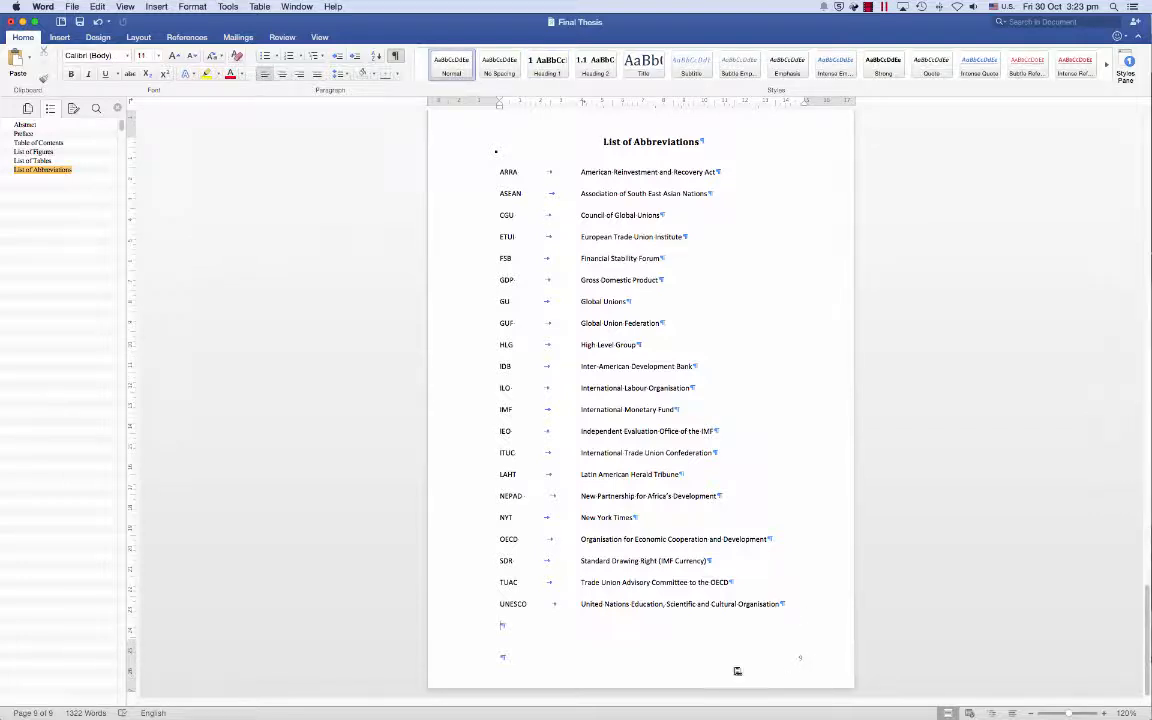
key(Return)
Insert a Next Page section break after the abbreviations list and move the break onto its own line.
click(138, 37)
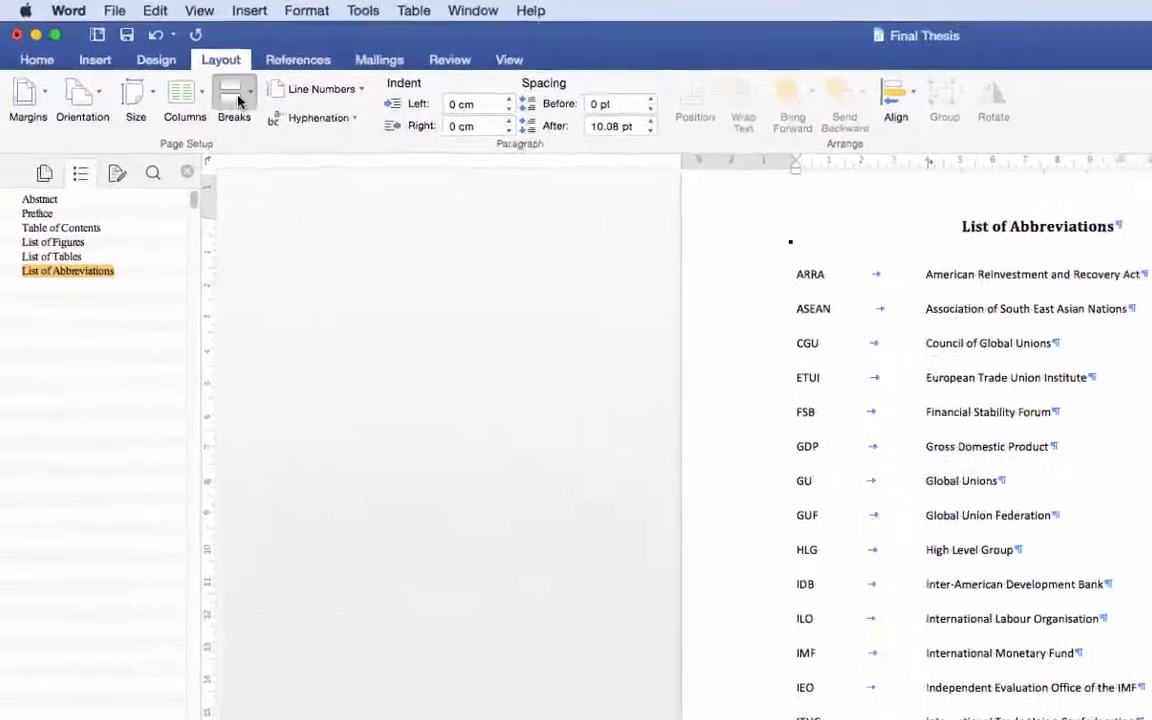
click(236, 97)
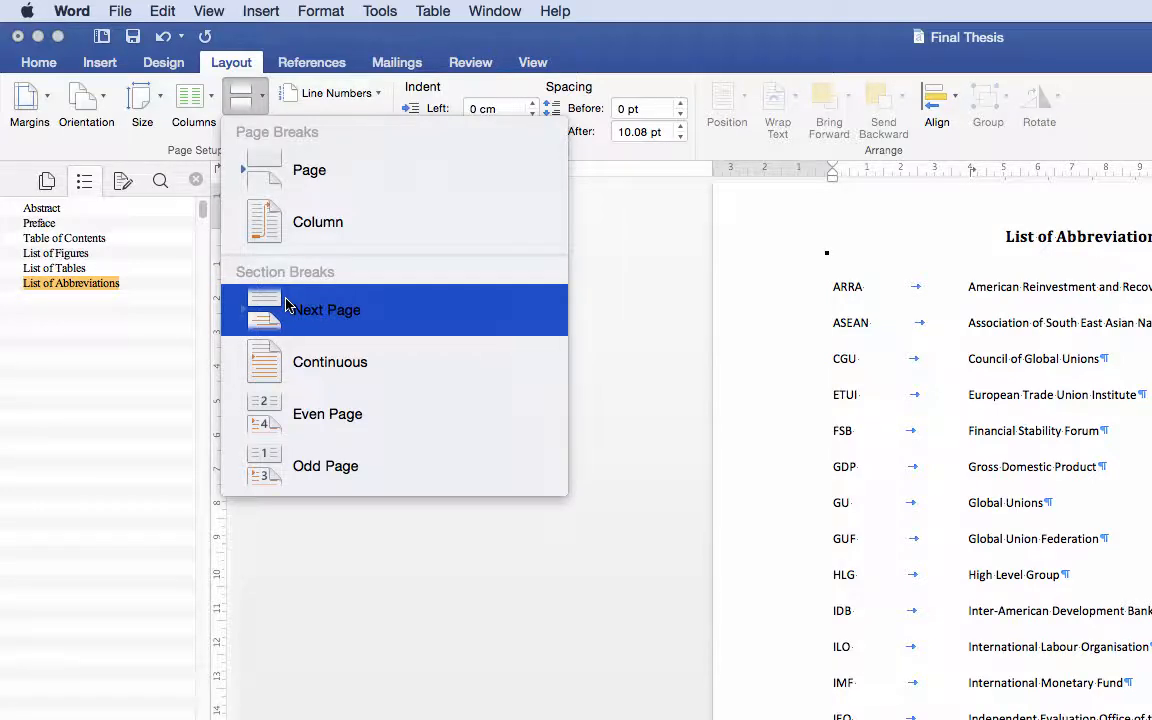
click(260, 12)
mouse_move(337, 278)
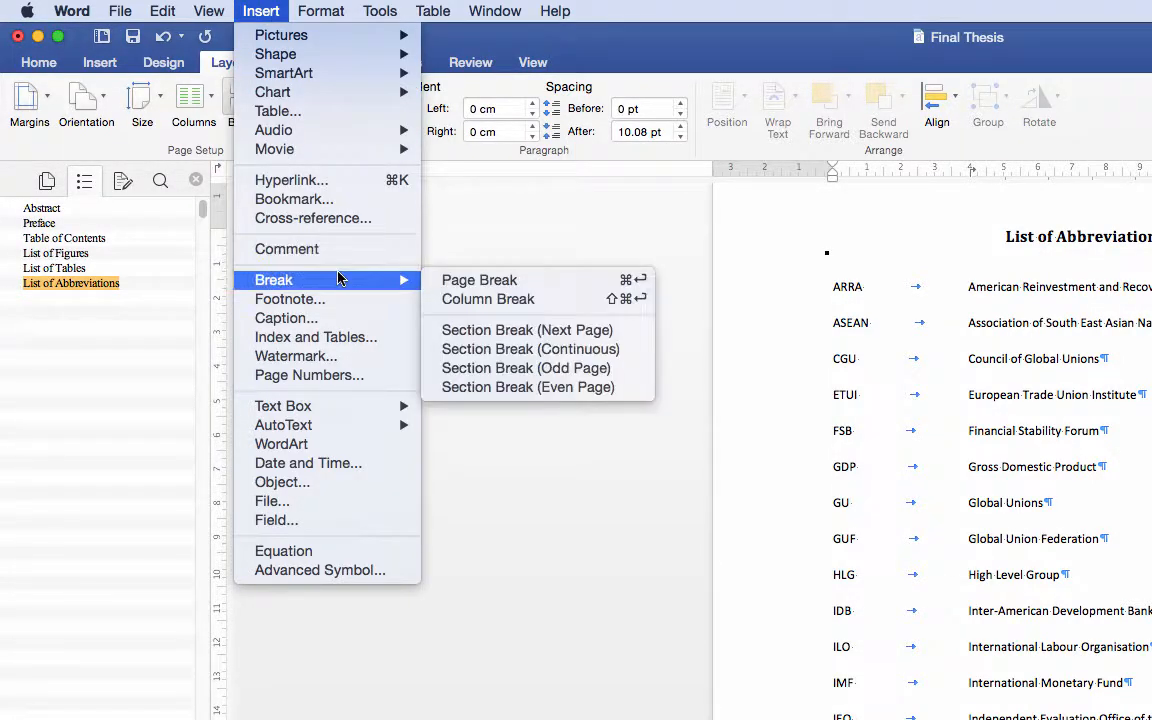
click(541, 333)
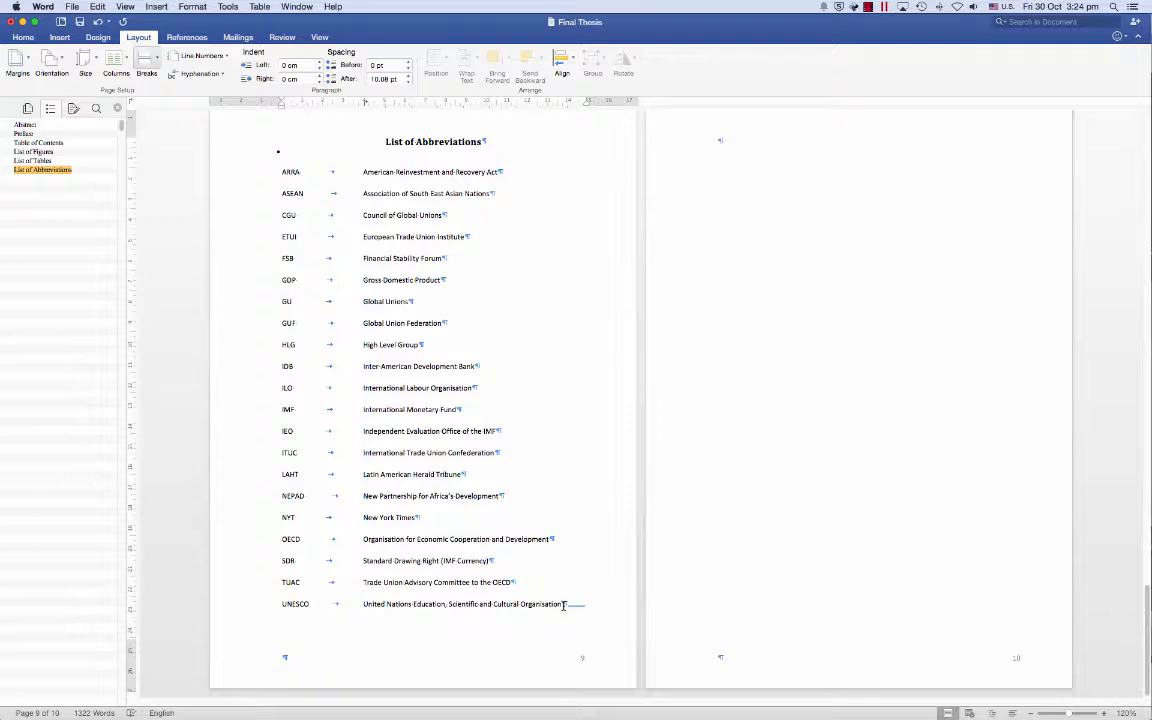
key(Return)
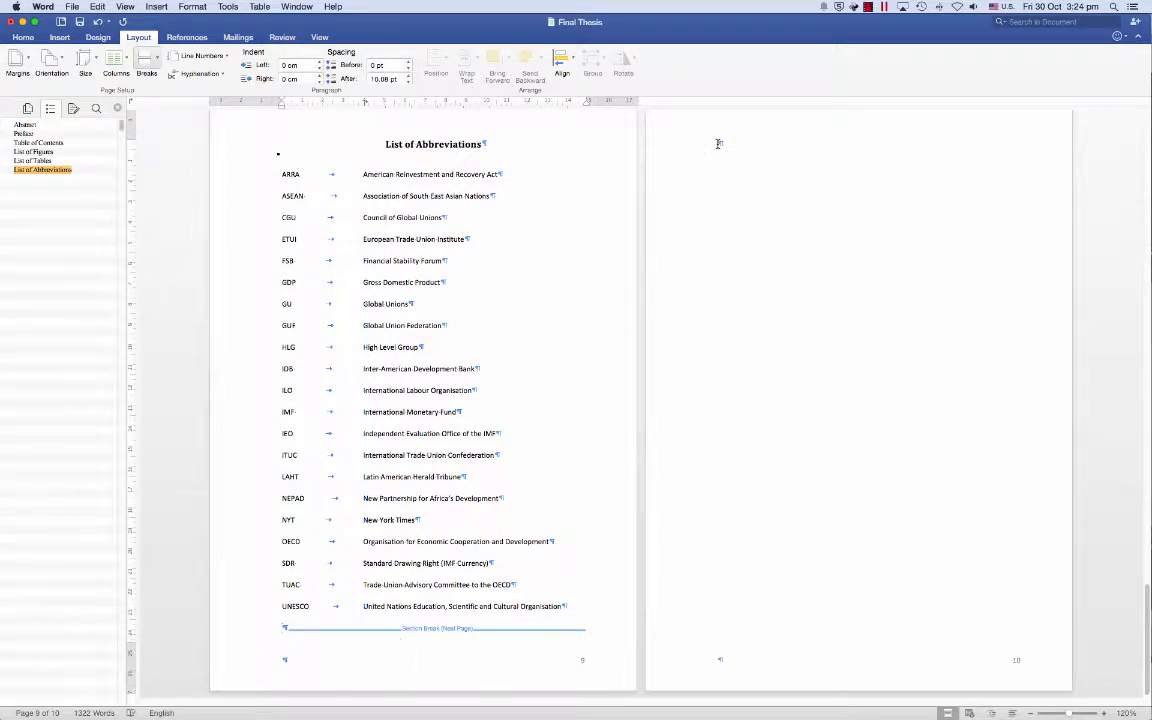
Insert the contents of Chapter 1.docx on the blank page following the section break.
click(718, 144)
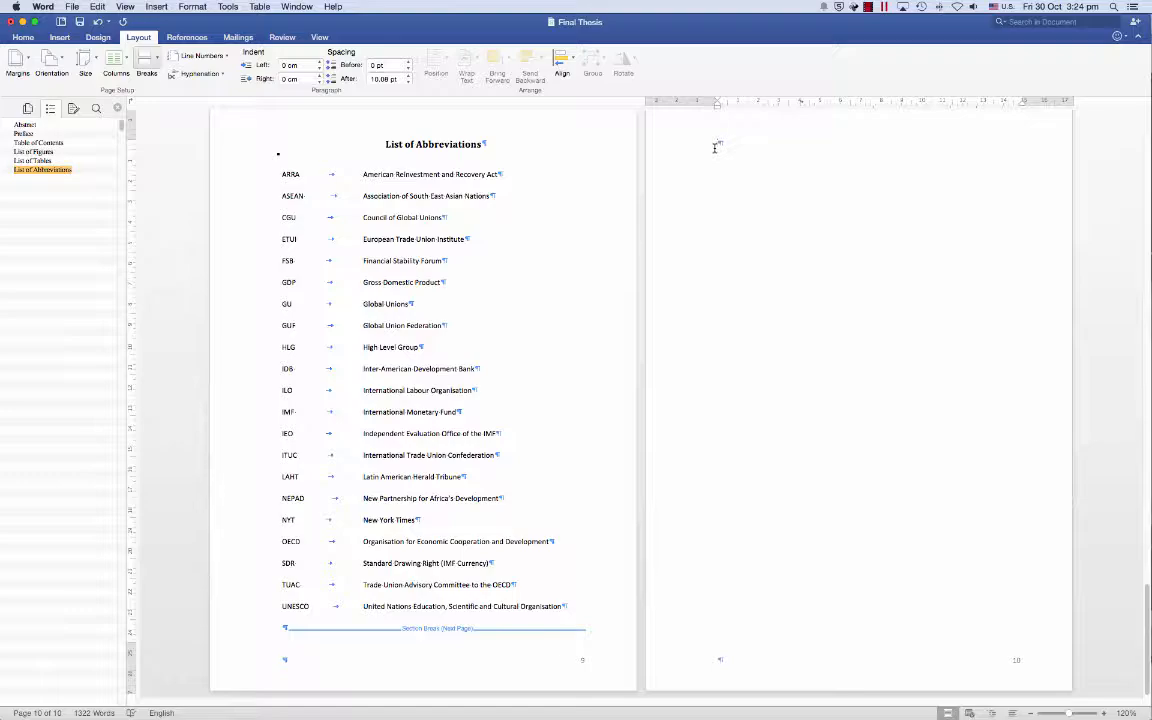
click(54, 40)
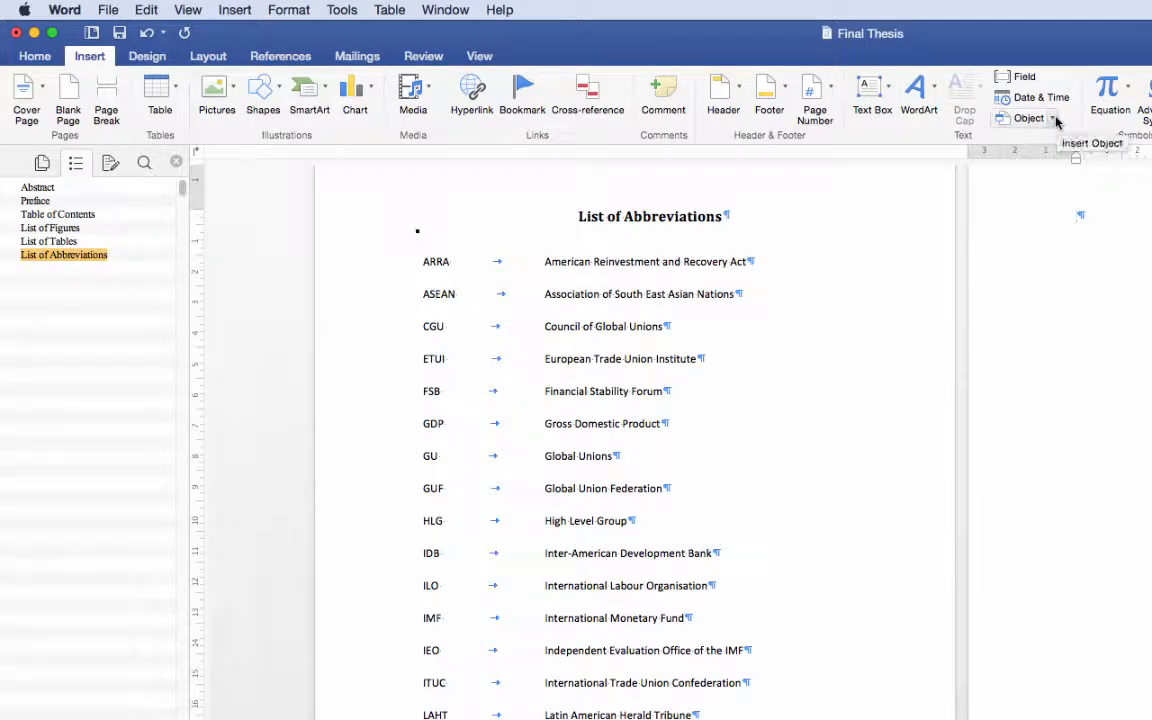
click(1053, 119)
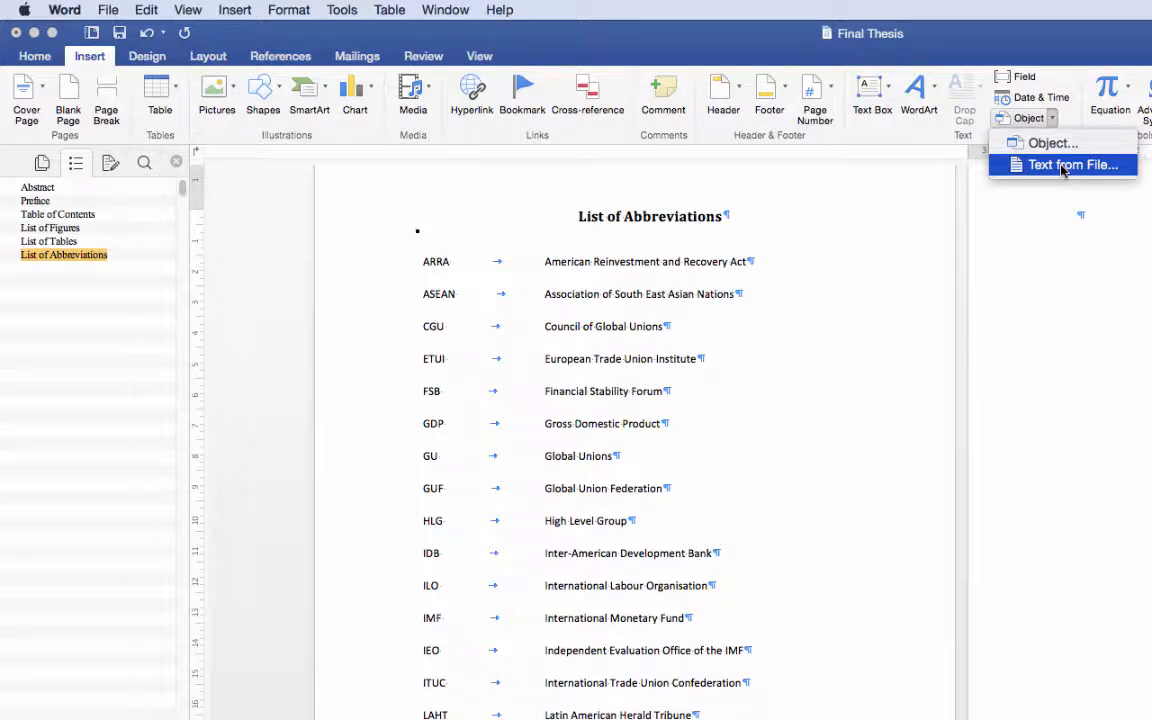
click(235, 10)
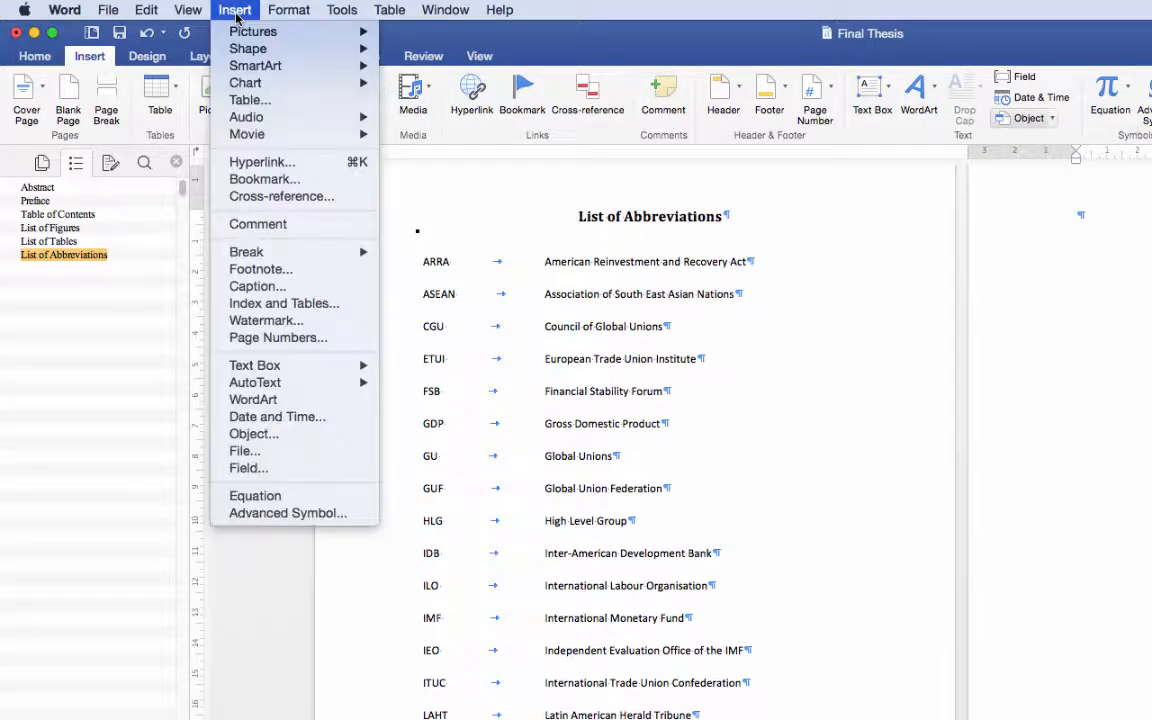
click(243, 451)
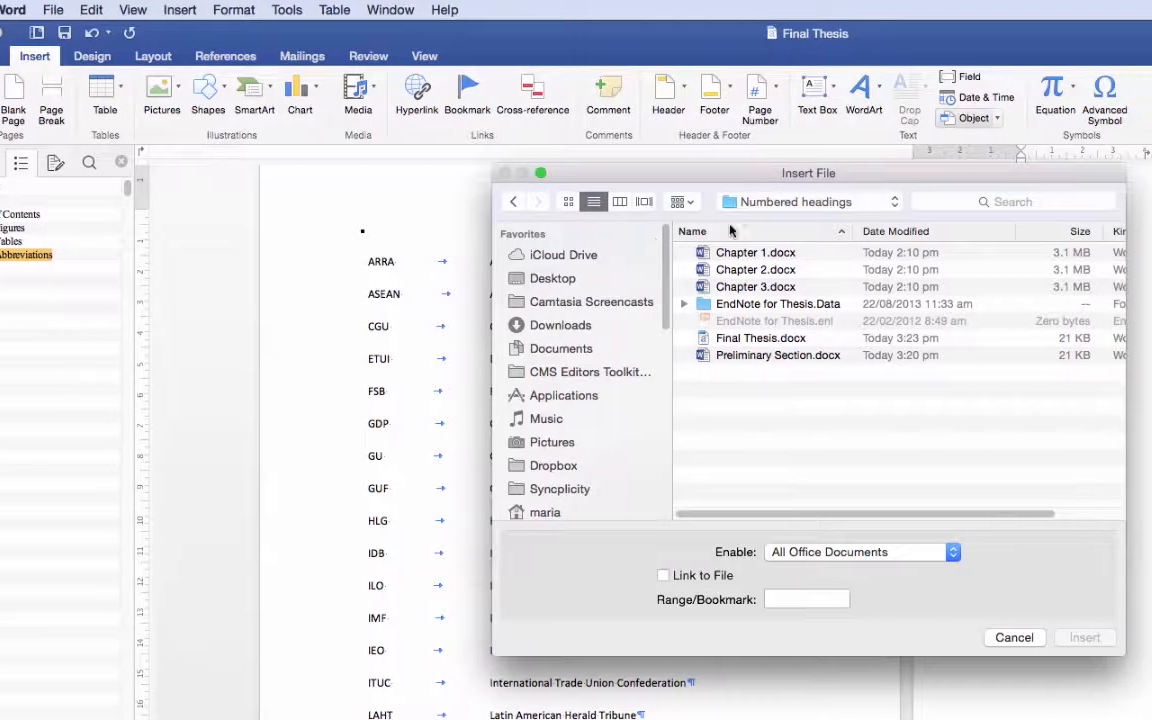
click(740, 254)
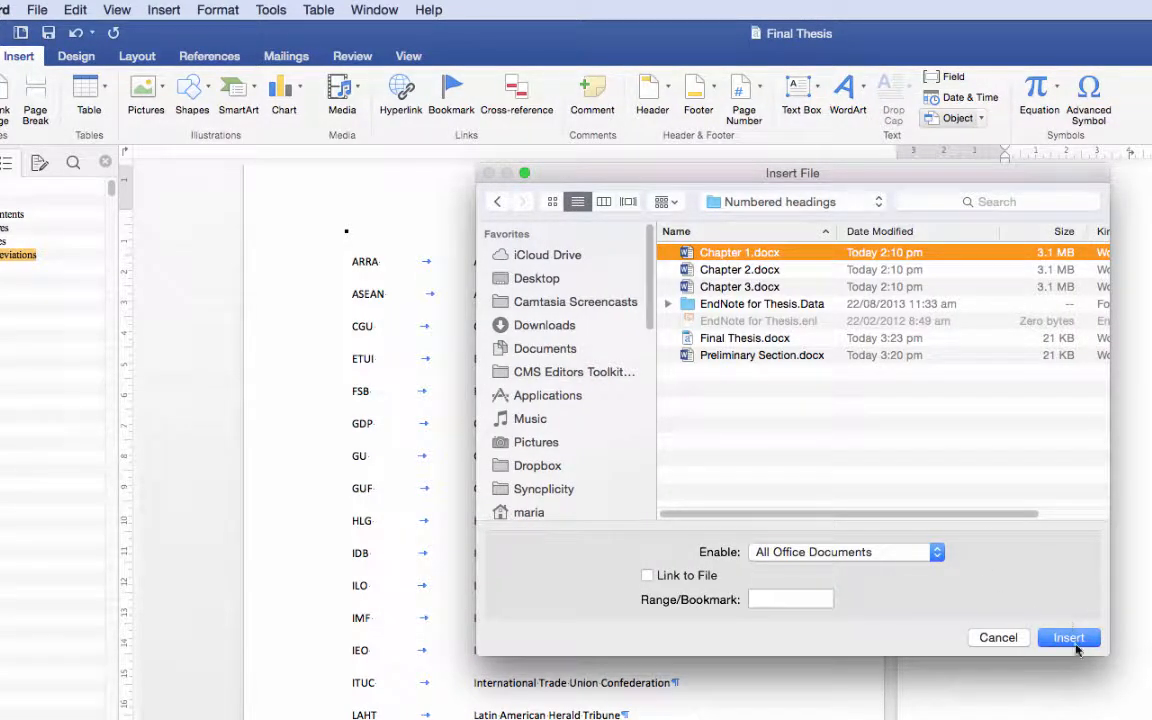
click(1068, 637)
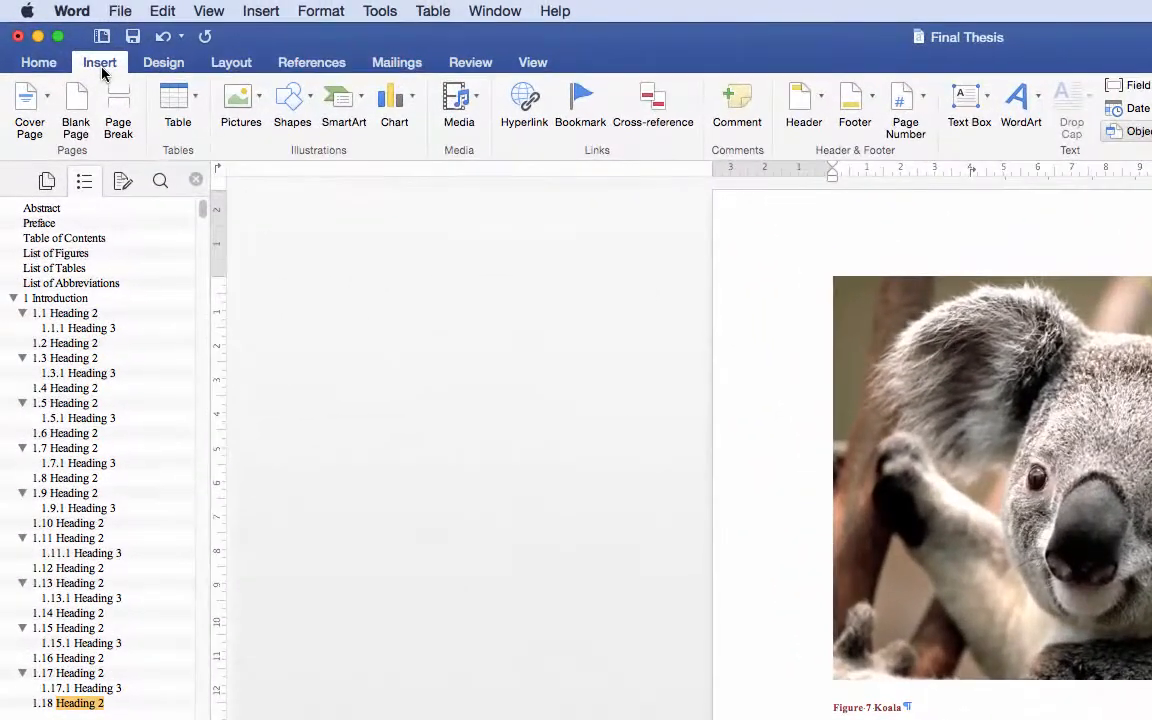
Insert a page break after the final paragraph of the inserted Chapter 1 text.
click(260, 11)
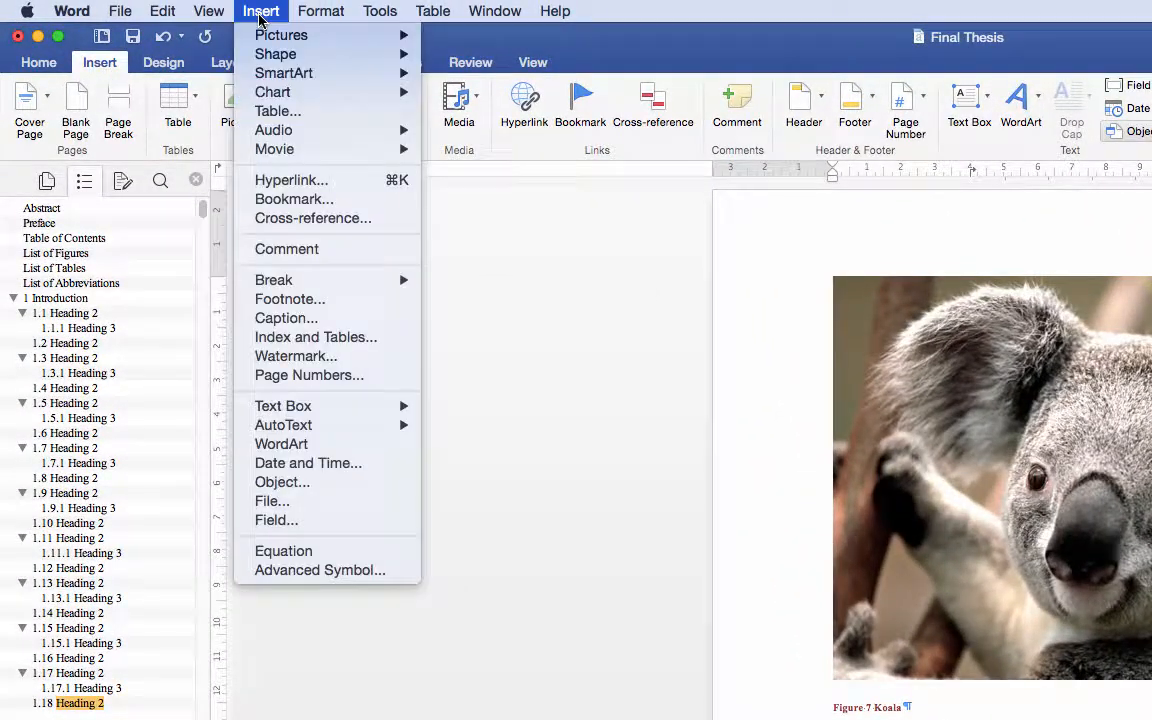
mouse_move(322, 284)
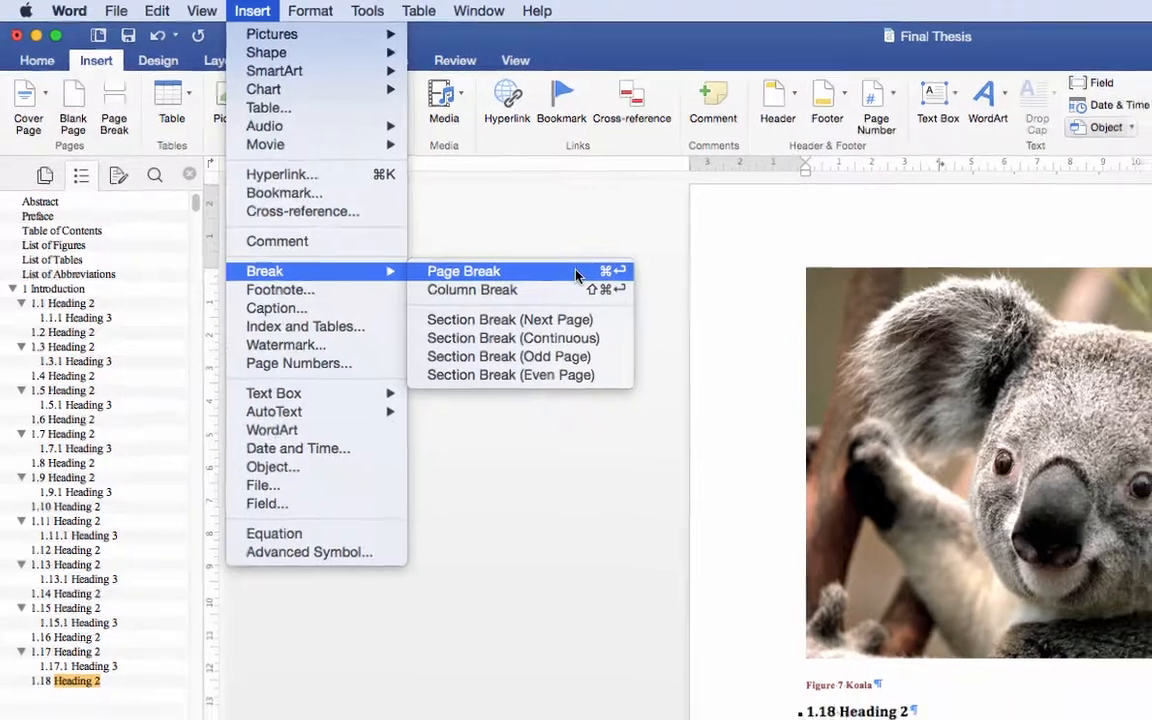
click(595, 284)
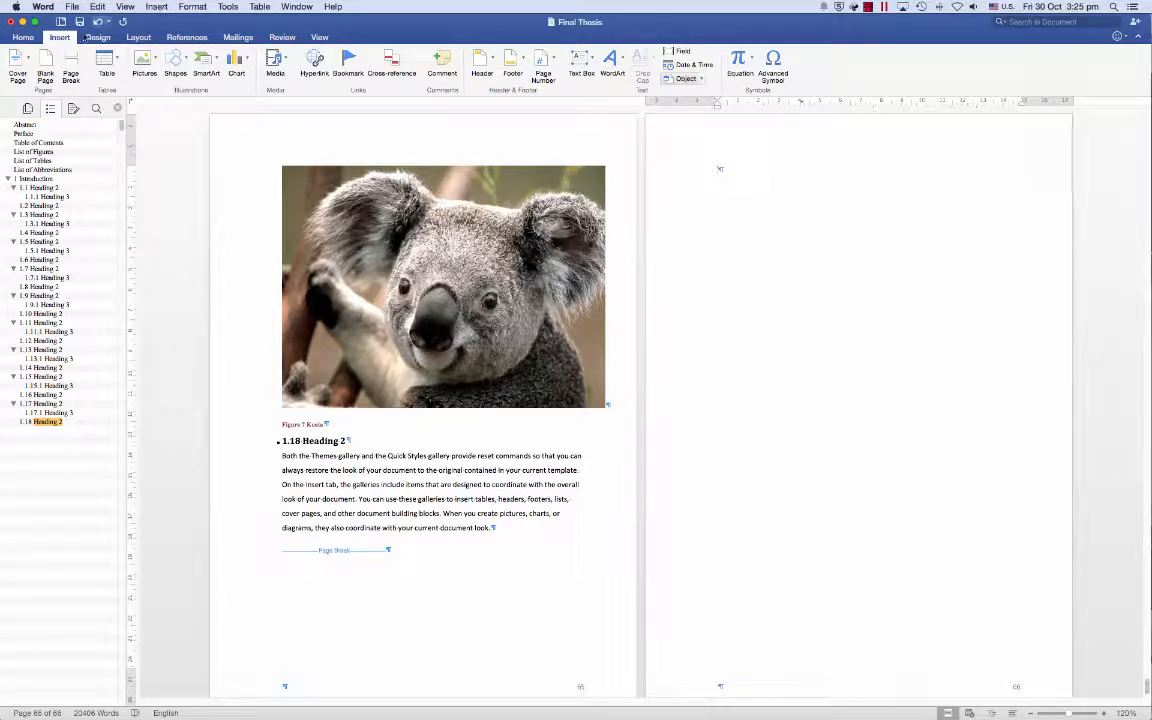
Insert the contents of Chapter 2.docx on the blank page after Chapter 1 and add a page break after its final paragraph.
click(700, 78)
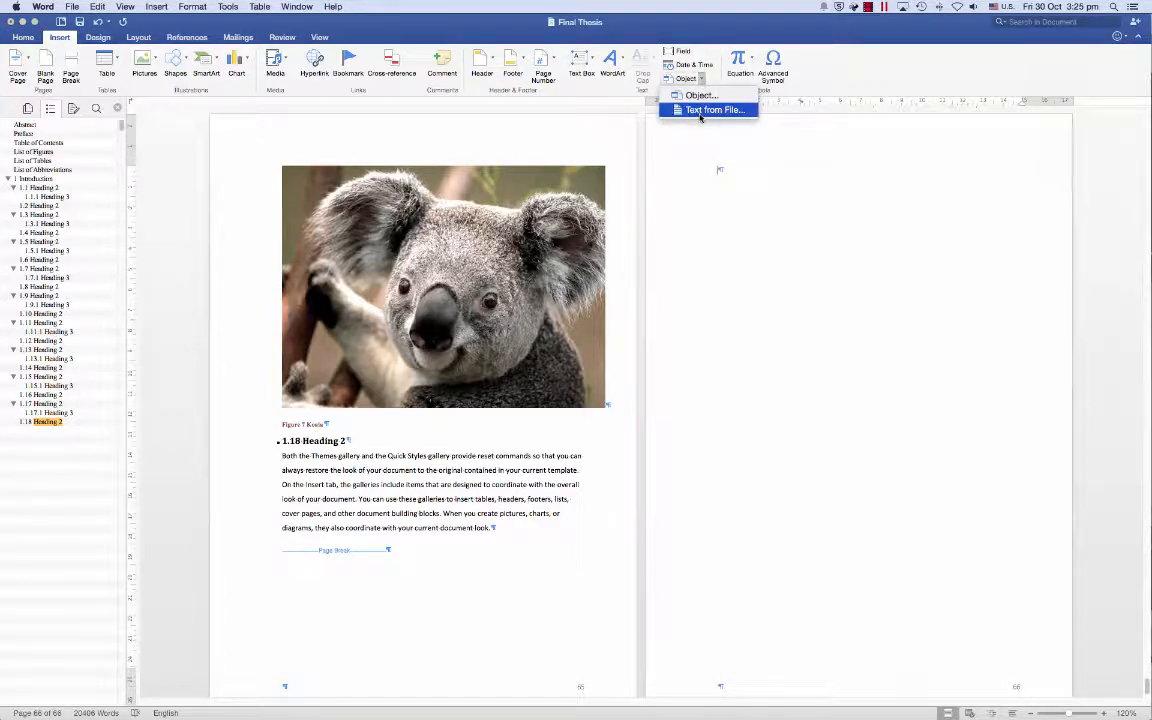
click(698, 112)
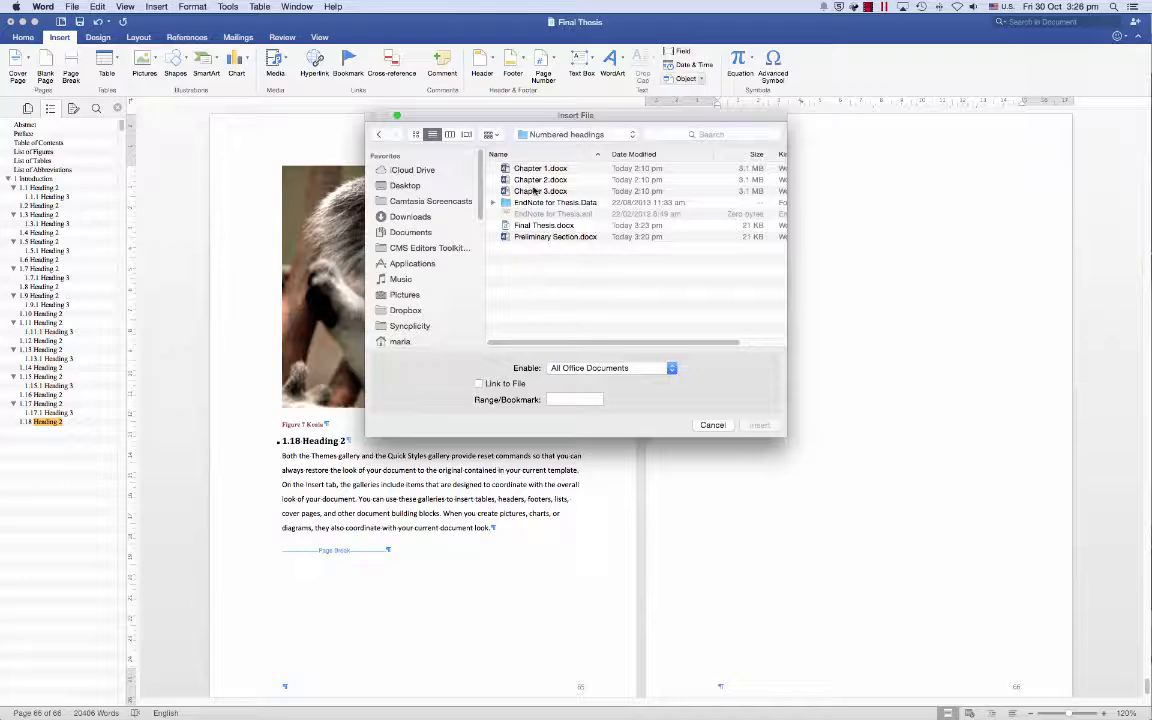
click(500, 179)
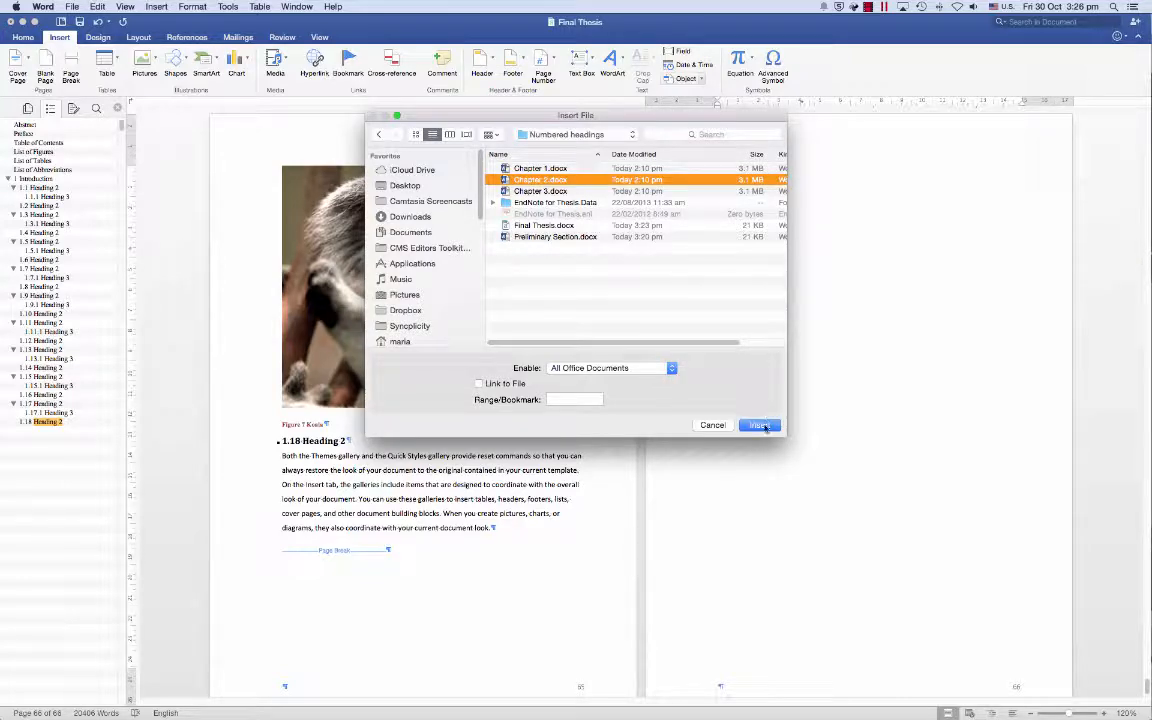
click(759, 425)
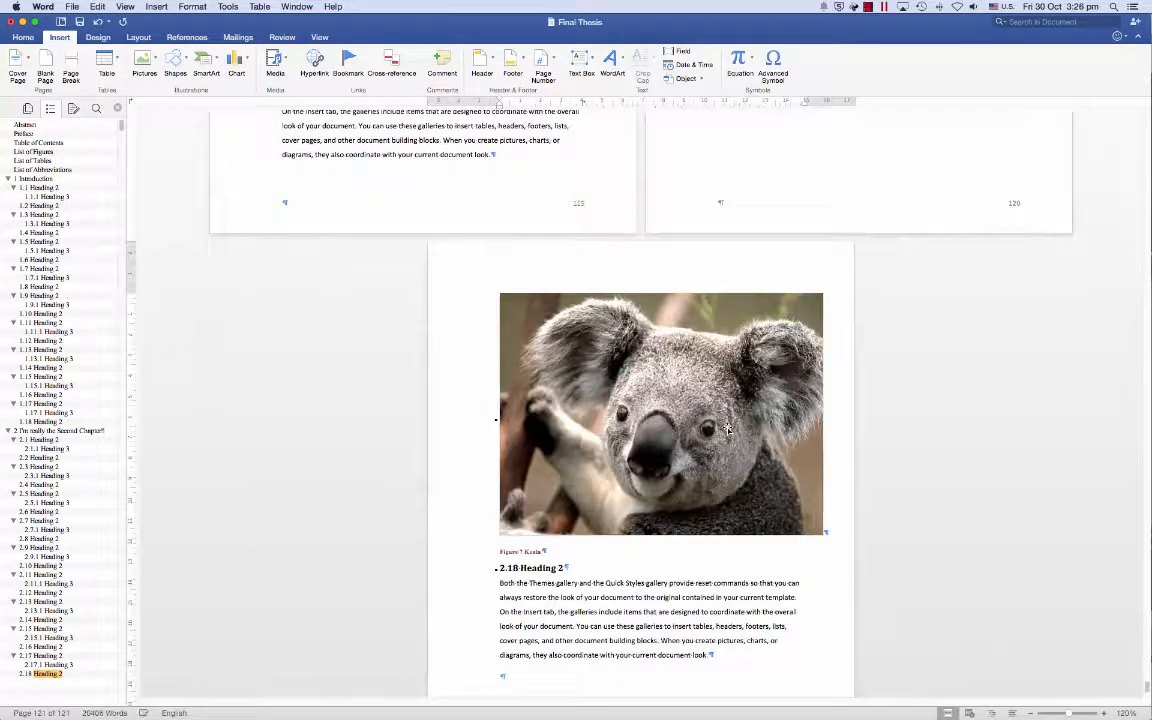
click(72, 64)
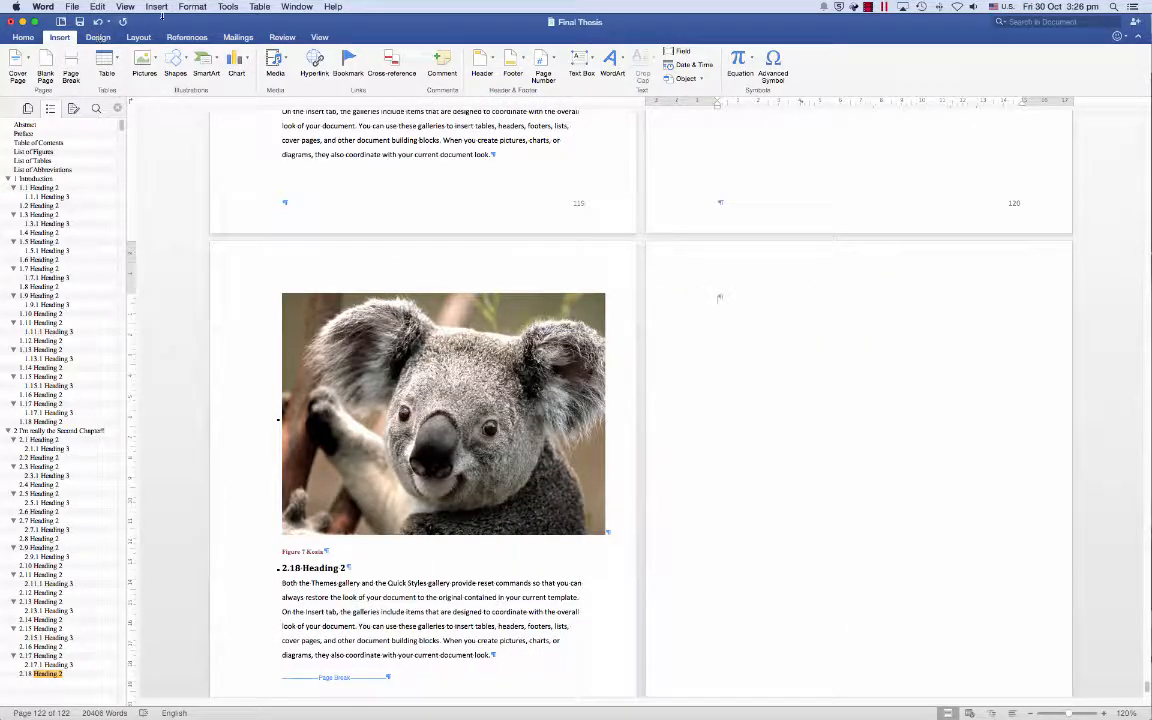
Insert the contents of Chapter 3.docx on the blank page after Chapter 2 and save the Final Thesis document.
click(700, 78)
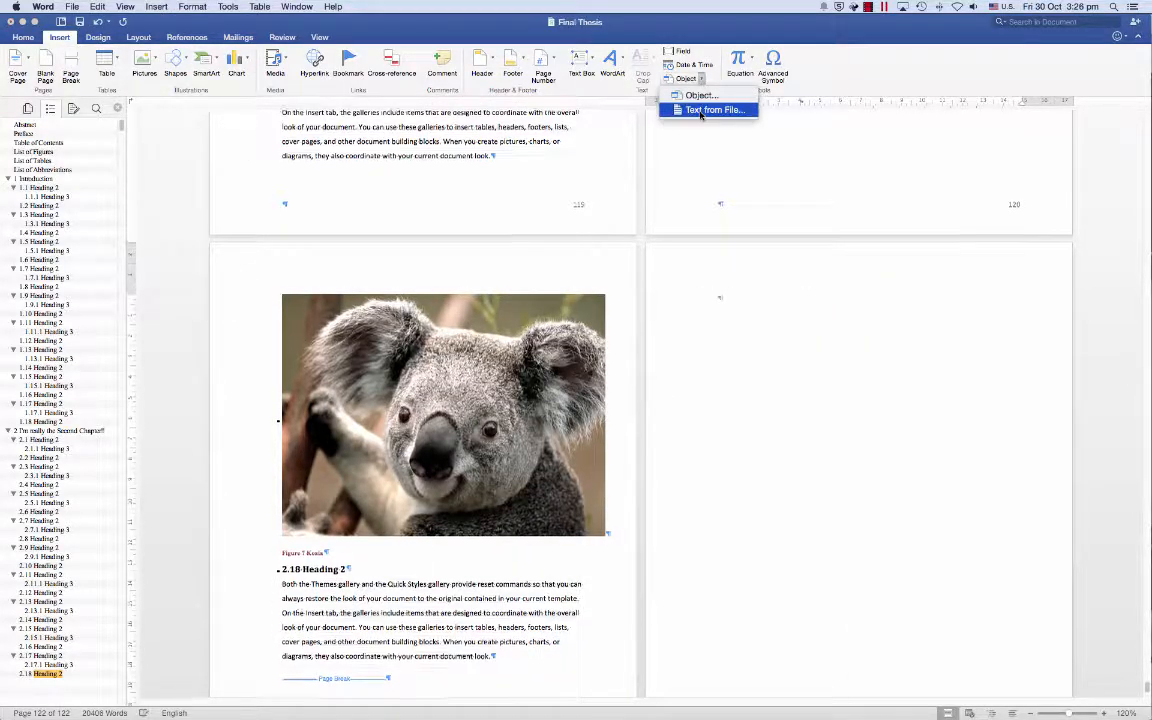
click(701, 110)
click(552, 253)
double_click(552, 253)
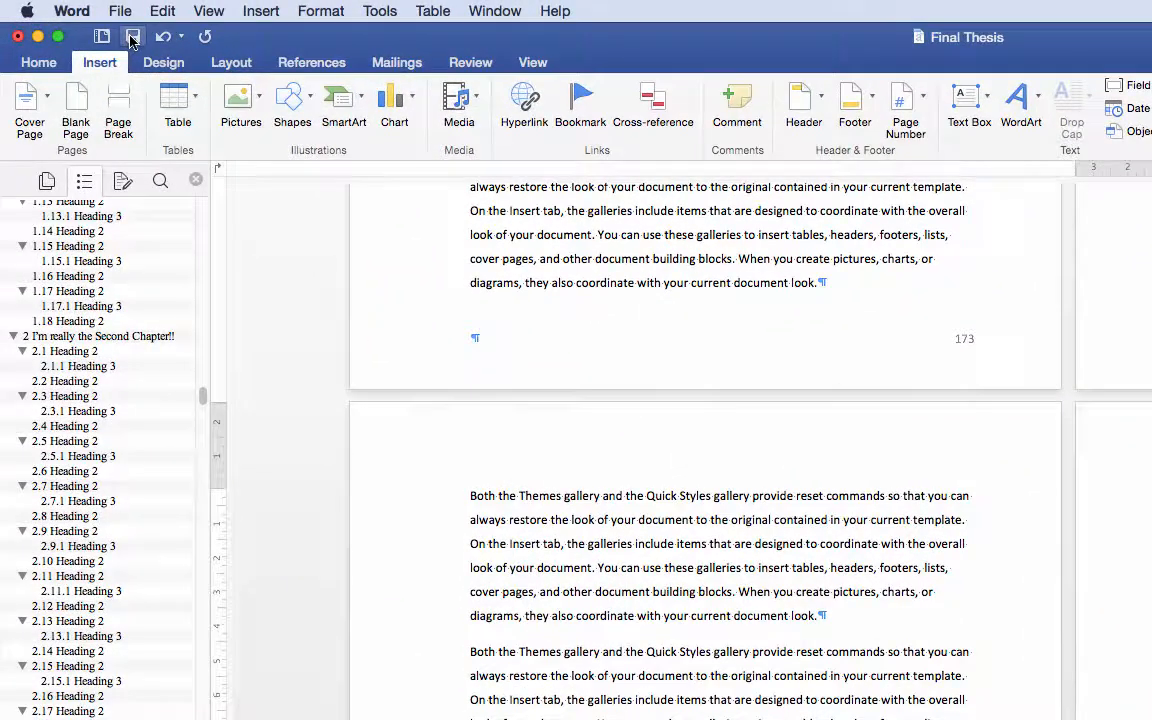
click(131, 37)
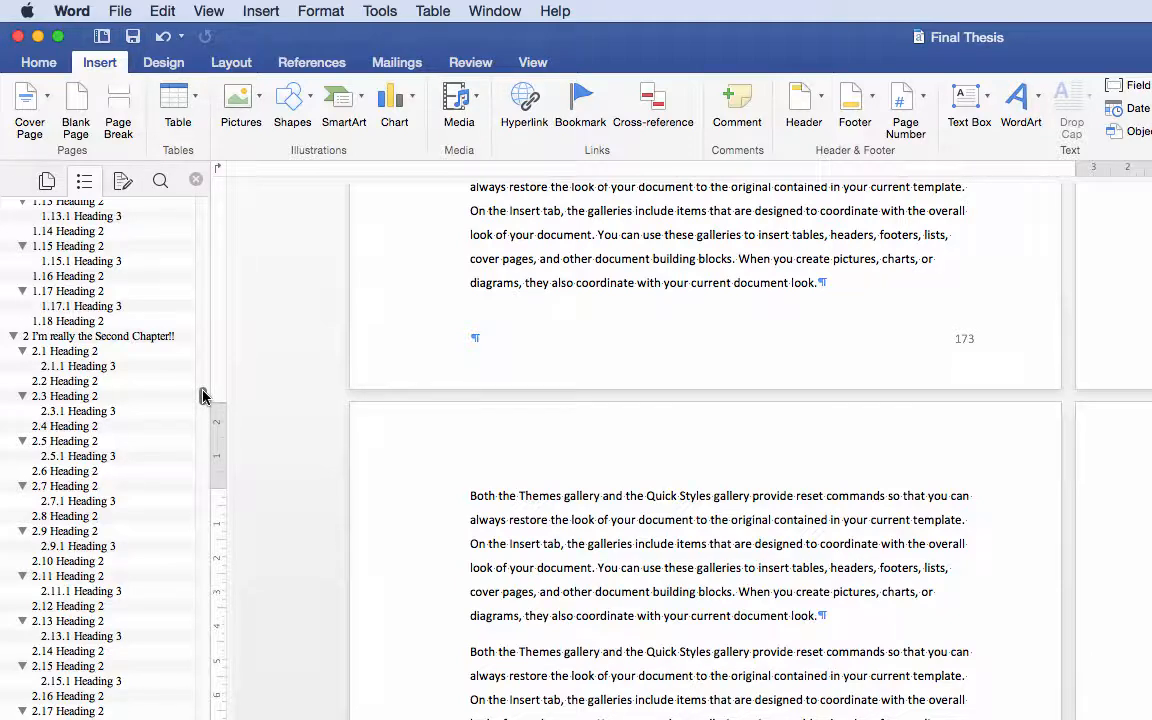
Go to the heading "I'm really the Second Chapter!!" and examine the heading numbering, figure caption and page break around the start of Chapter 2.
drag(202, 396, 206, 346)
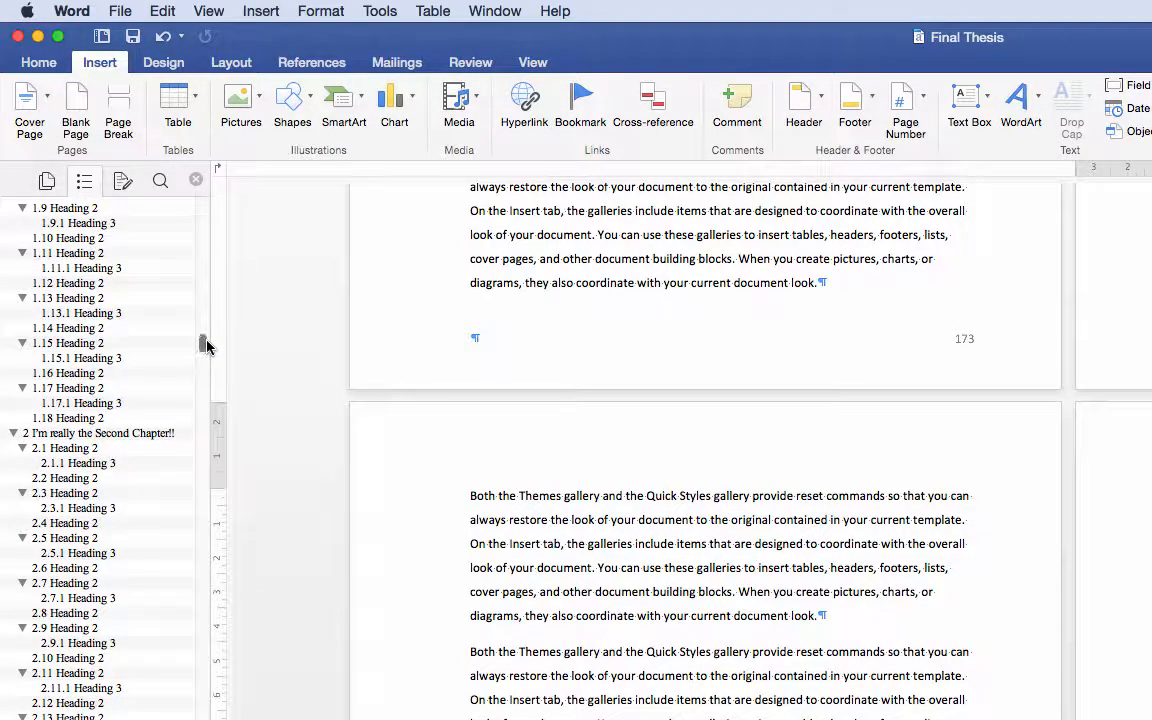
click(149, 435)
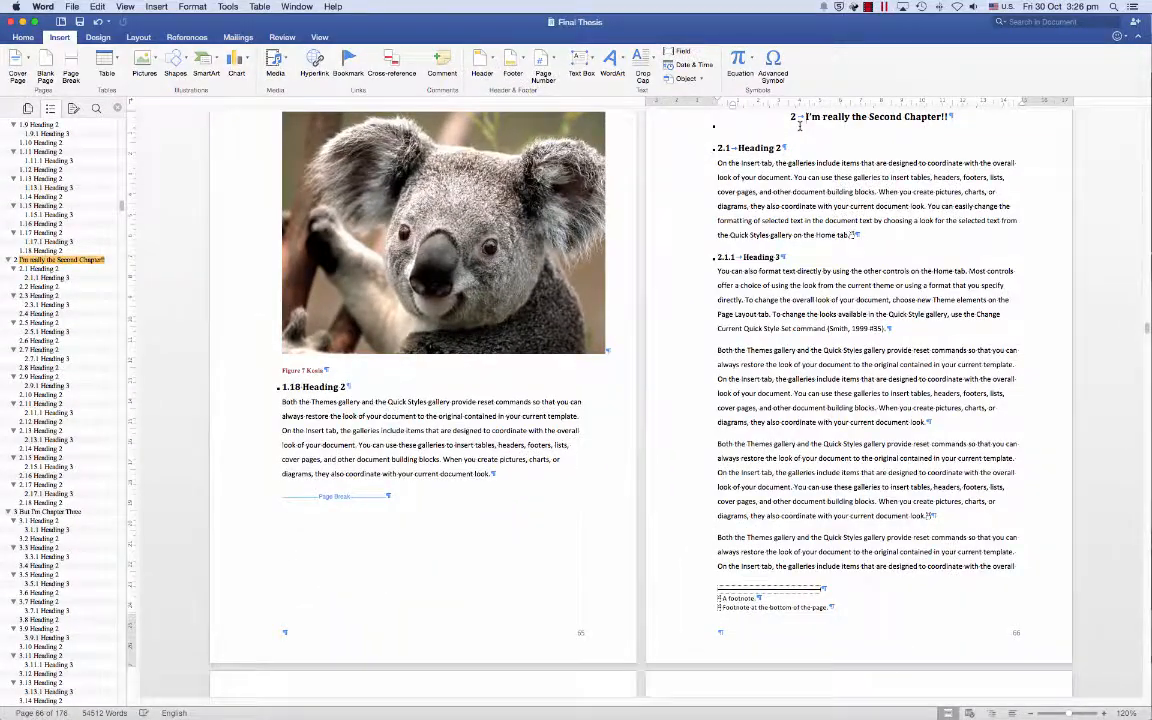
scroll(782, 284, up, 1)
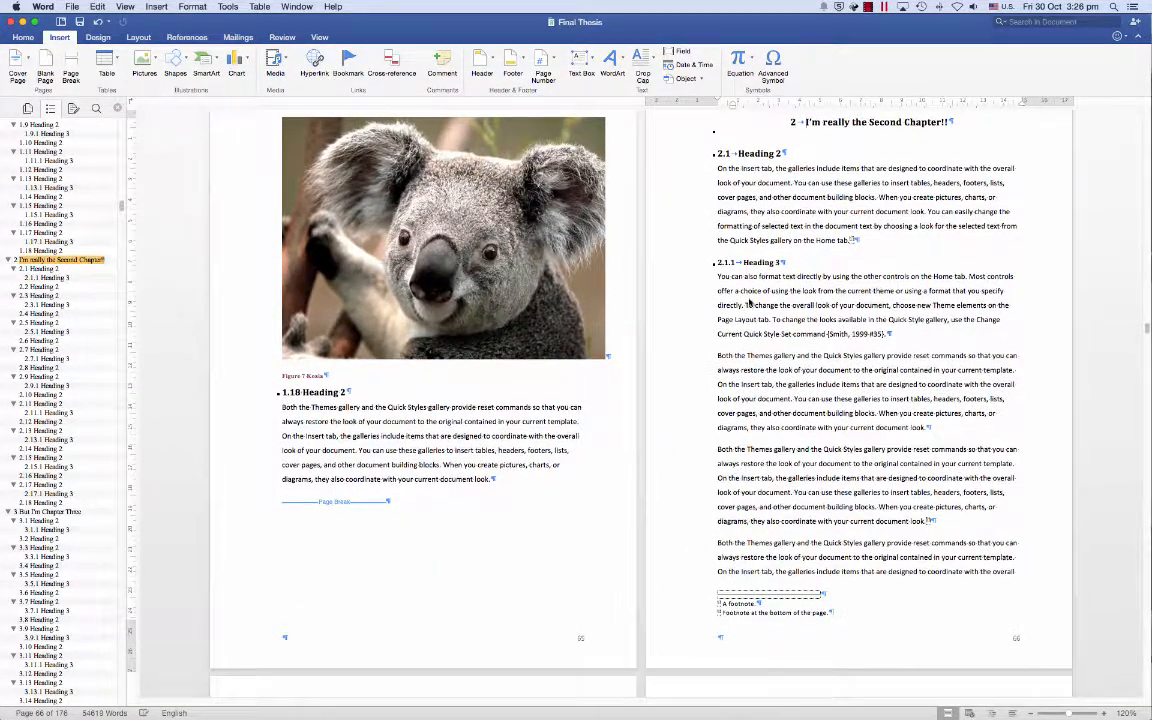
scroll(751, 302, down, 1)
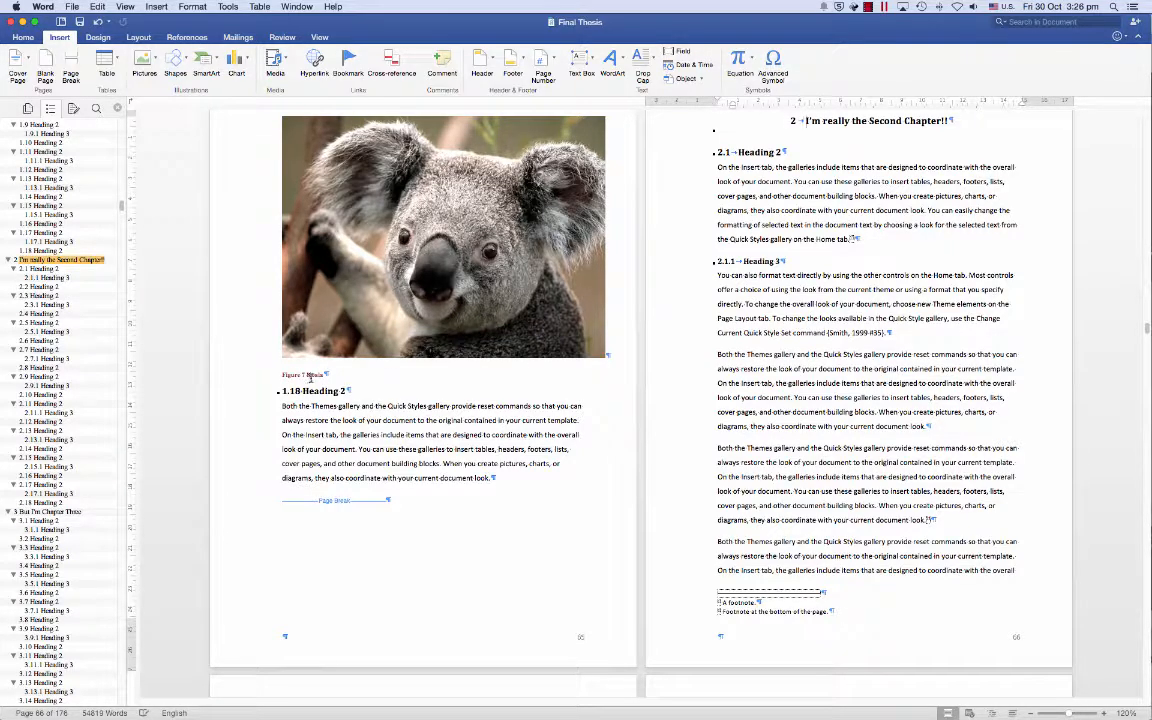
scroll(270, 390, up, 1)
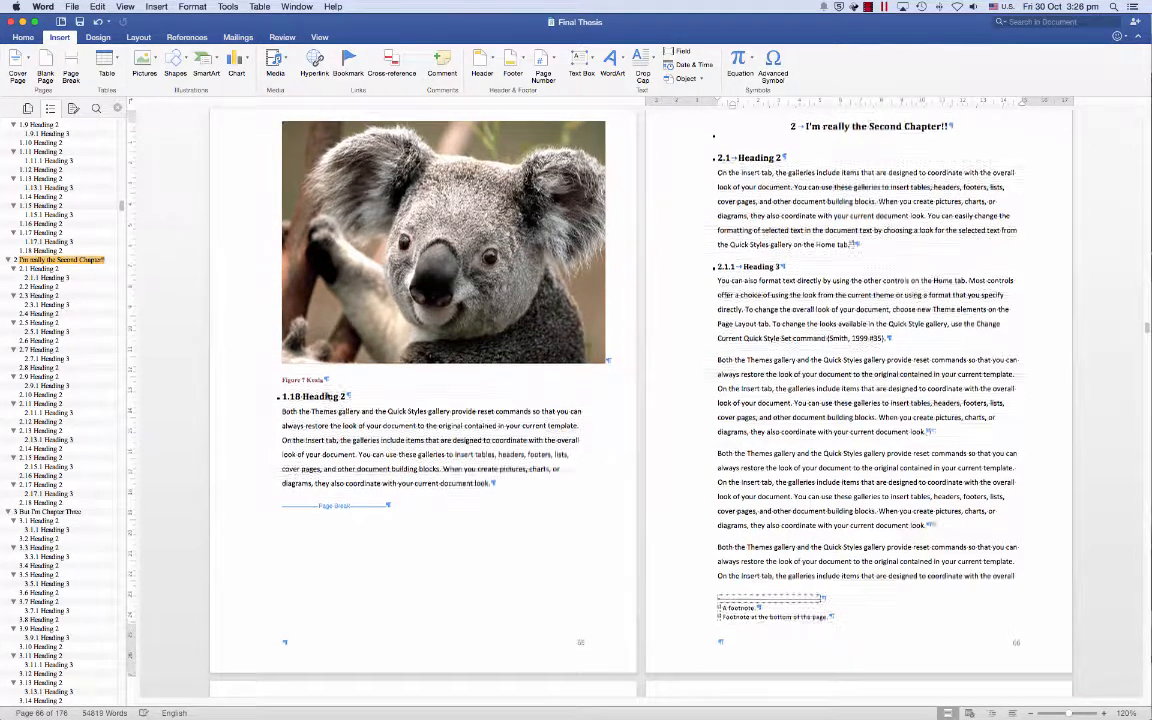
scroll(268, 392, down, 1)
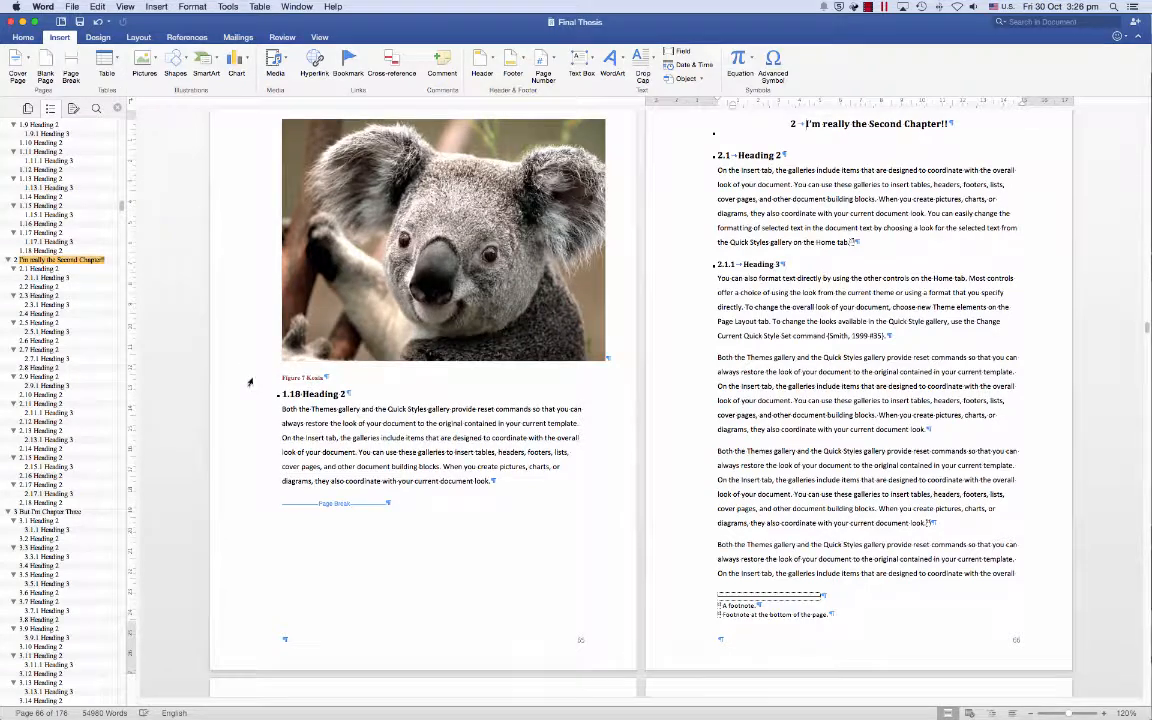
Check the transitions into "But I'm Chapter Three" and from the List of Abbreviations into the Introduction, including the breaks and page numbers.
click(65, 512)
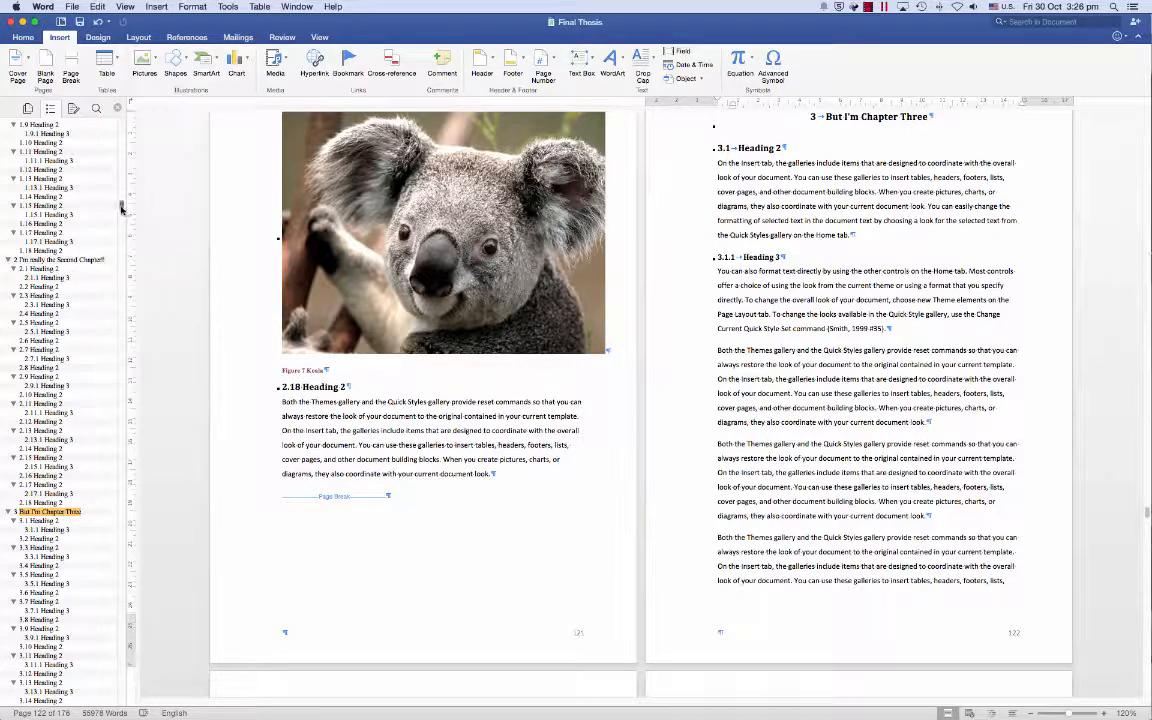
drag(122, 208, 118, 122)
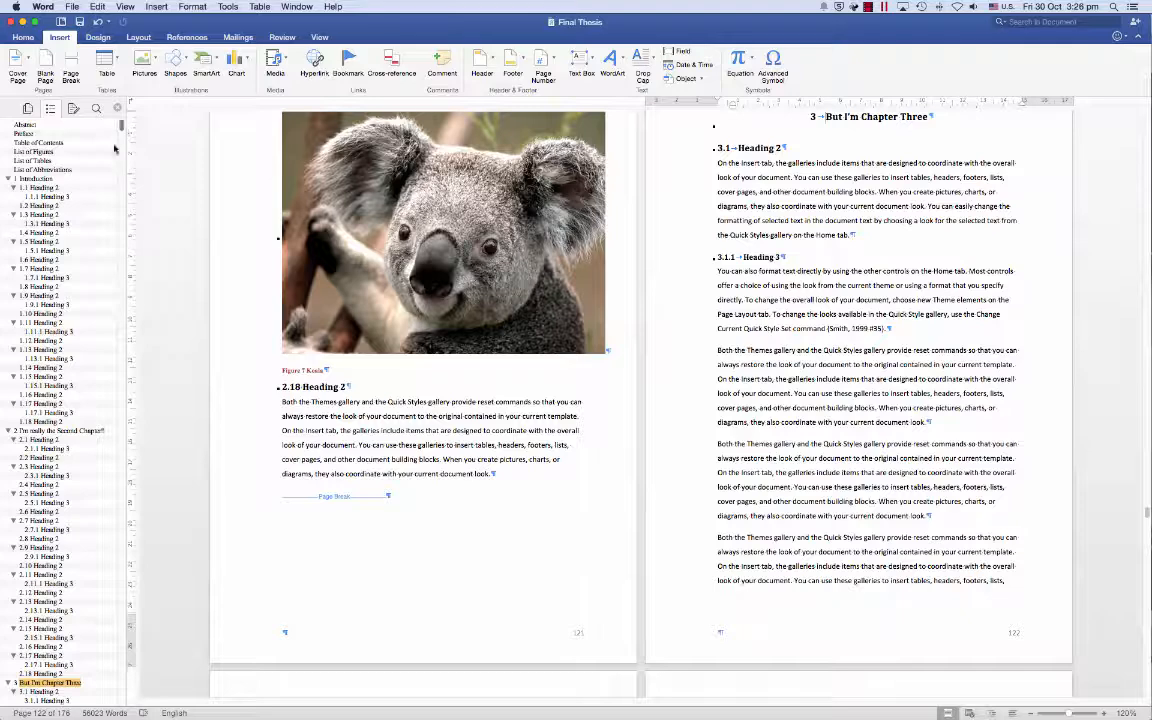
click(37, 180)
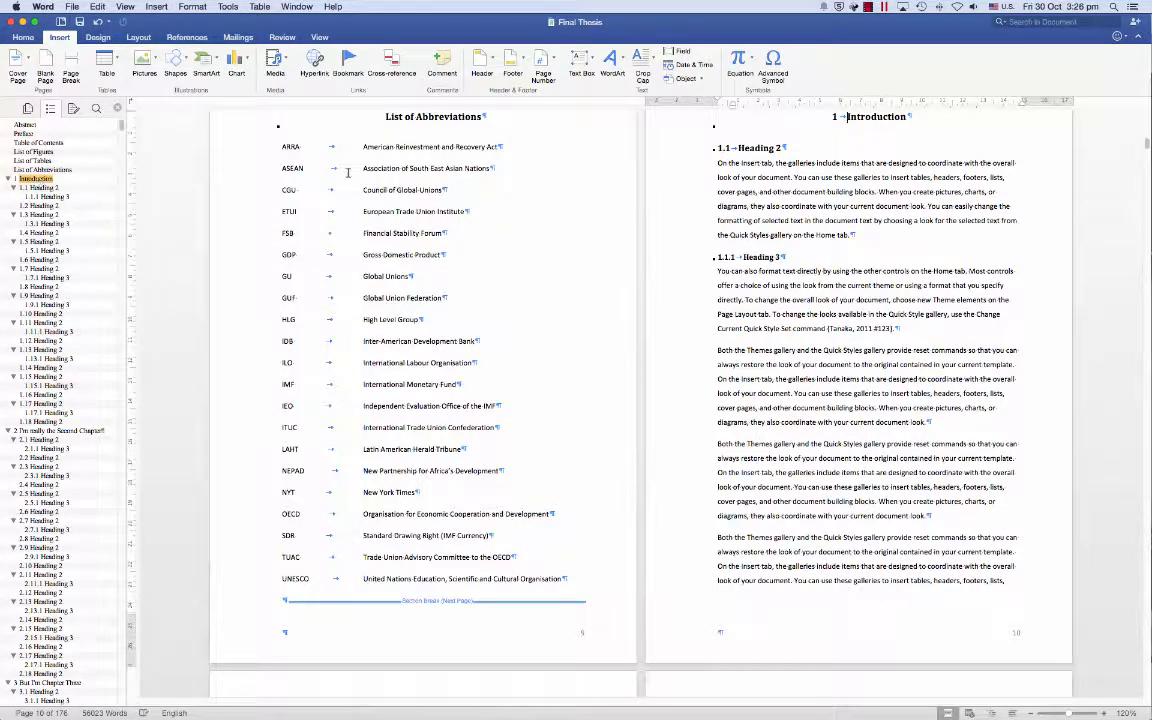
scroll(1018, 644, up, 1)
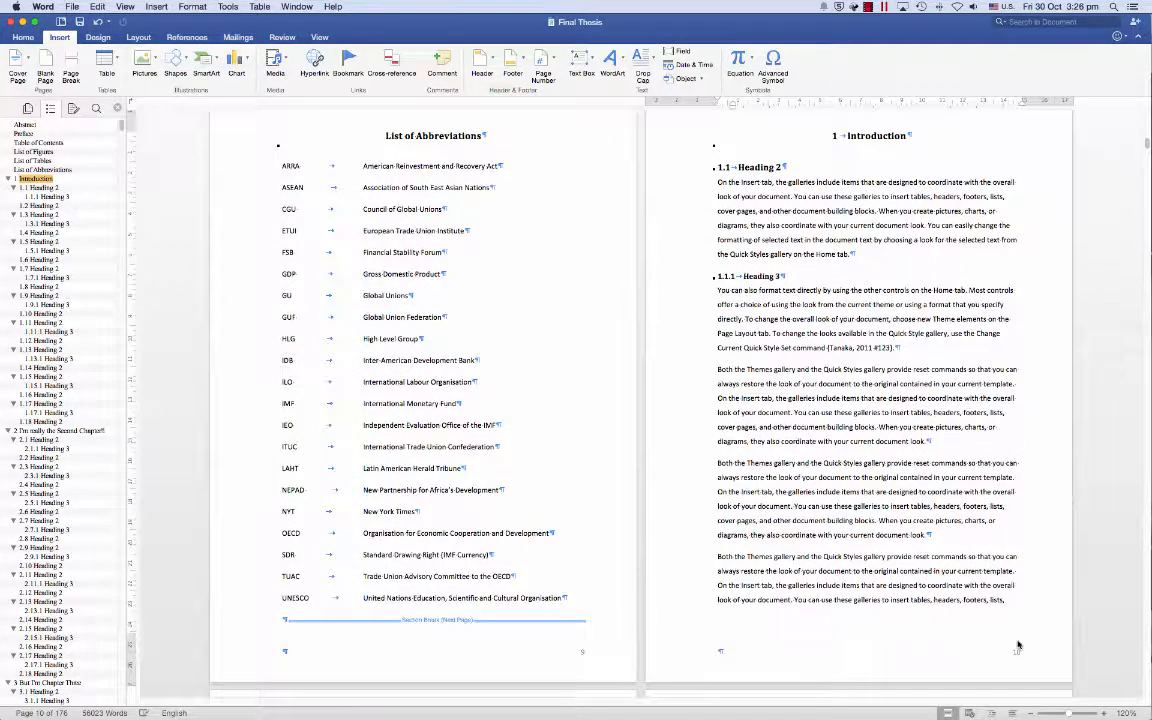